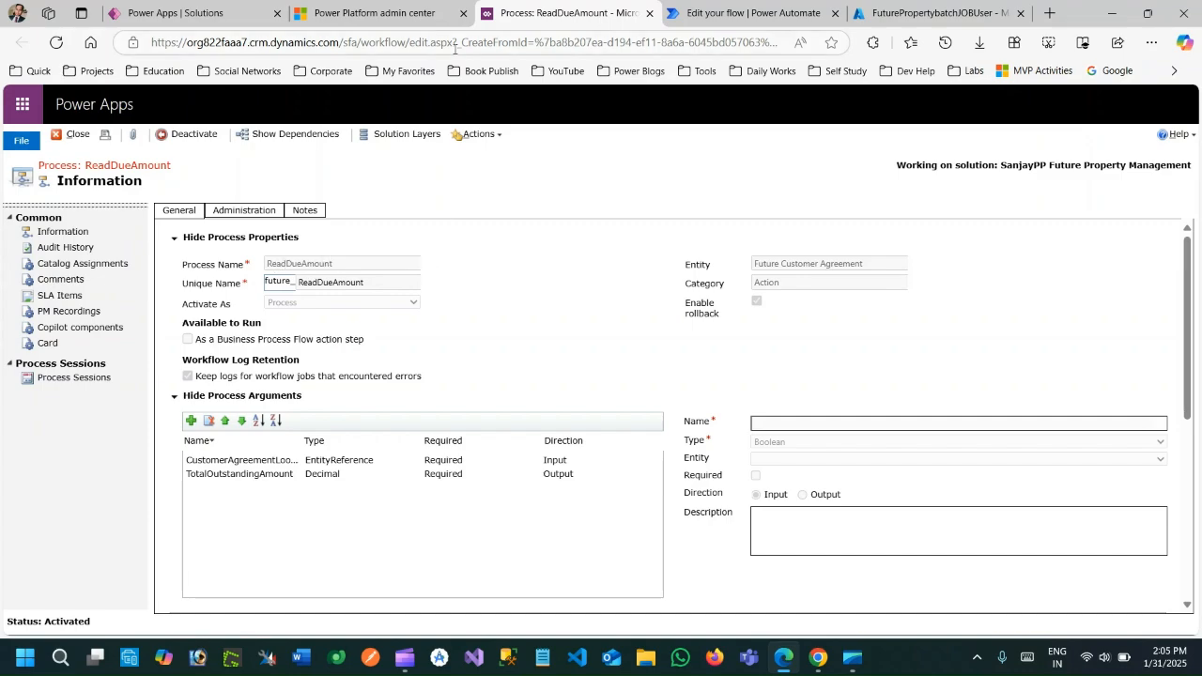
Step: Open the Adjust Rent custom API record from Future Property Management's Custom API objects
{"action": "left_click", "coordinate": [176, 12]}
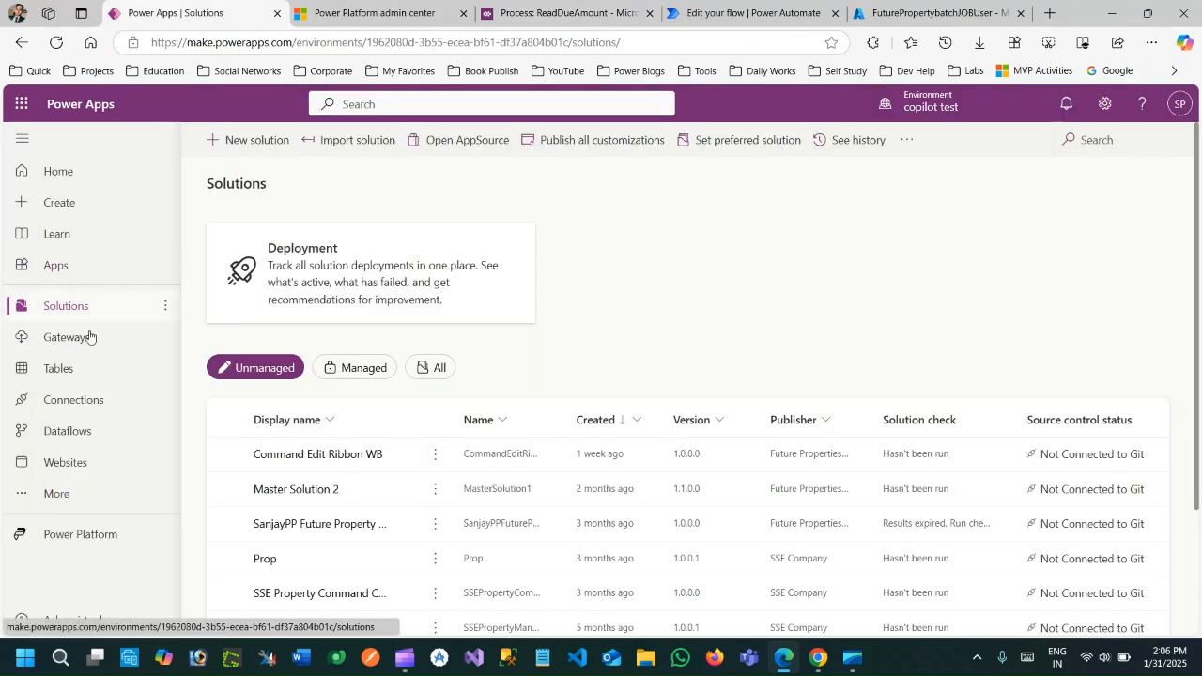
{"action": "mouse_move", "coordinate": [65, 306]}
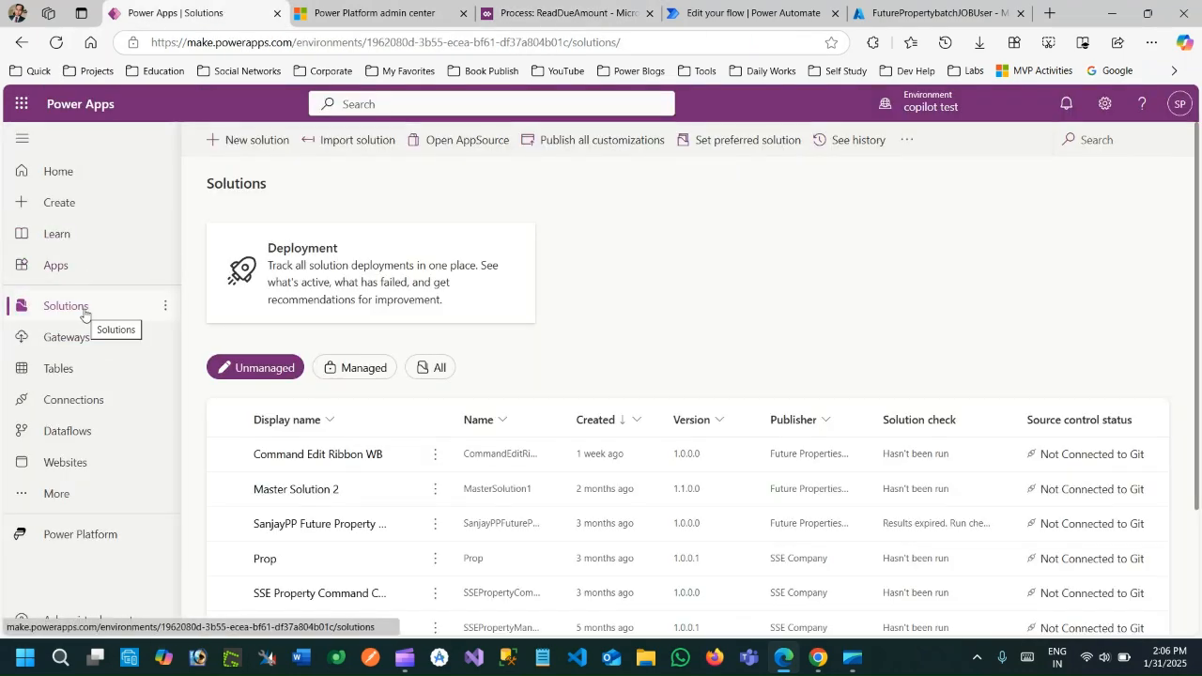
{"action": "left_click", "coordinate": [319, 523]}
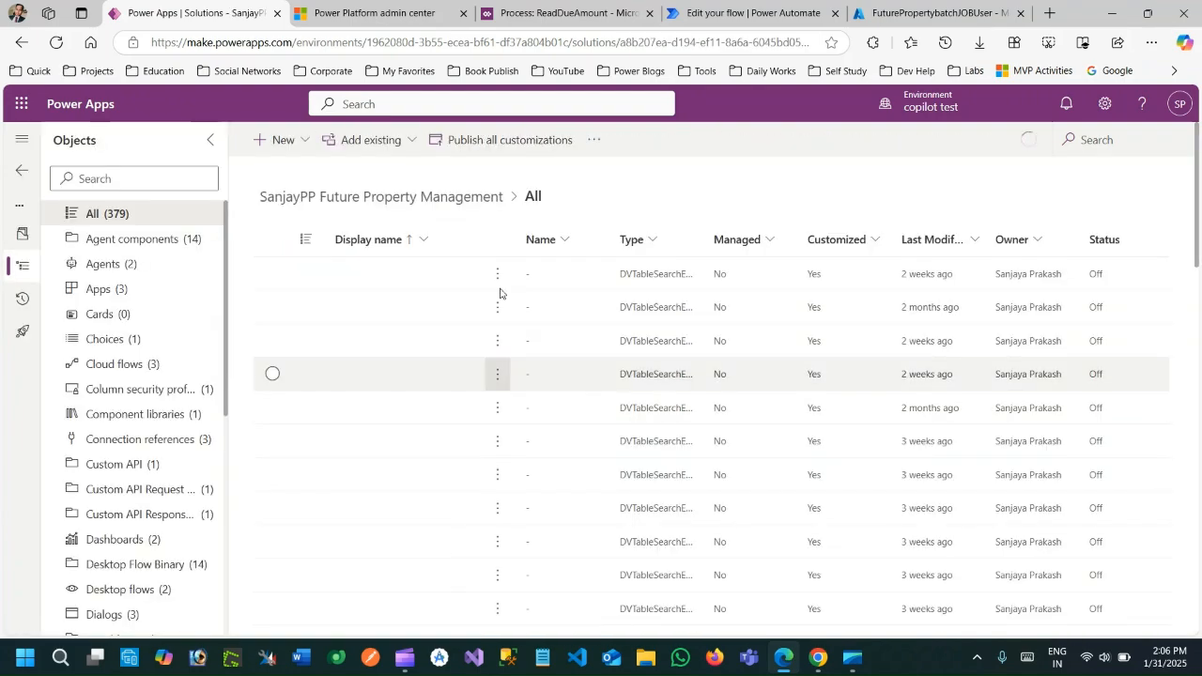
{"action": "scroll", "coordinate": [141, 328], "scroll_direction": "down", "scroll_amount": 2}
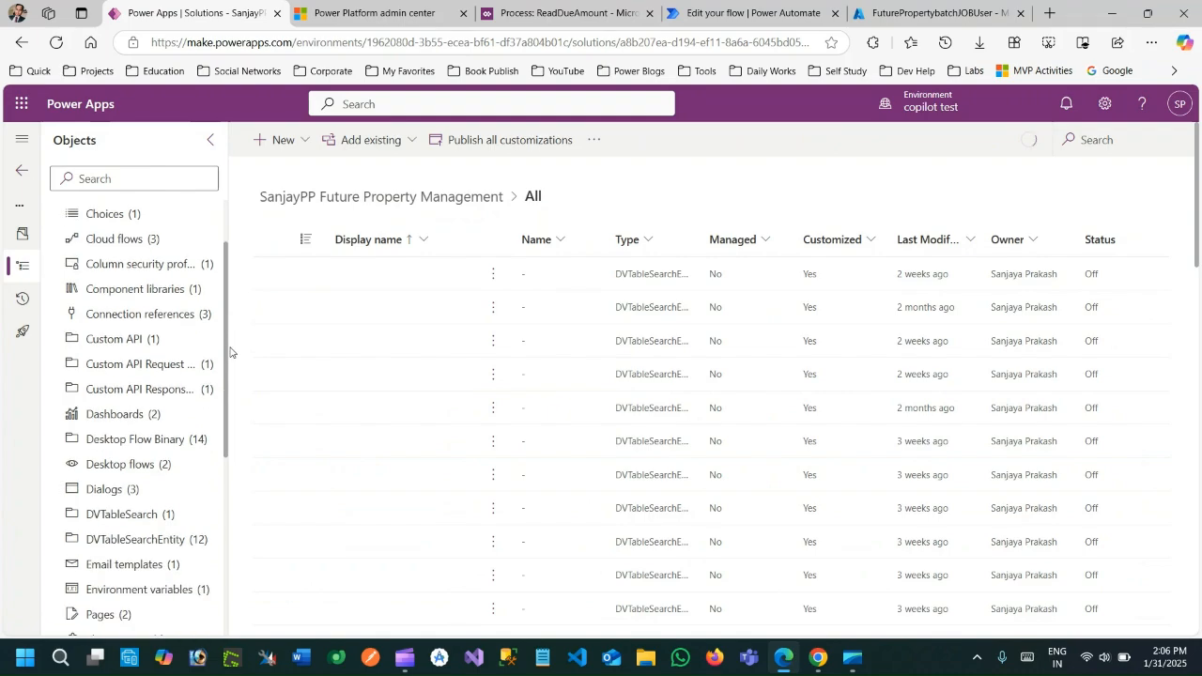
{"action": "scroll", "coordinate": [141, 357], "scroll_direction": "down", "scroll_amount": 1}
{"action": "scroll", "coordinate": [187, 357], "scroll_direction": "up", "scroll_amount": 1}
{"action": "left_click", "coordinate": [132, 303]}
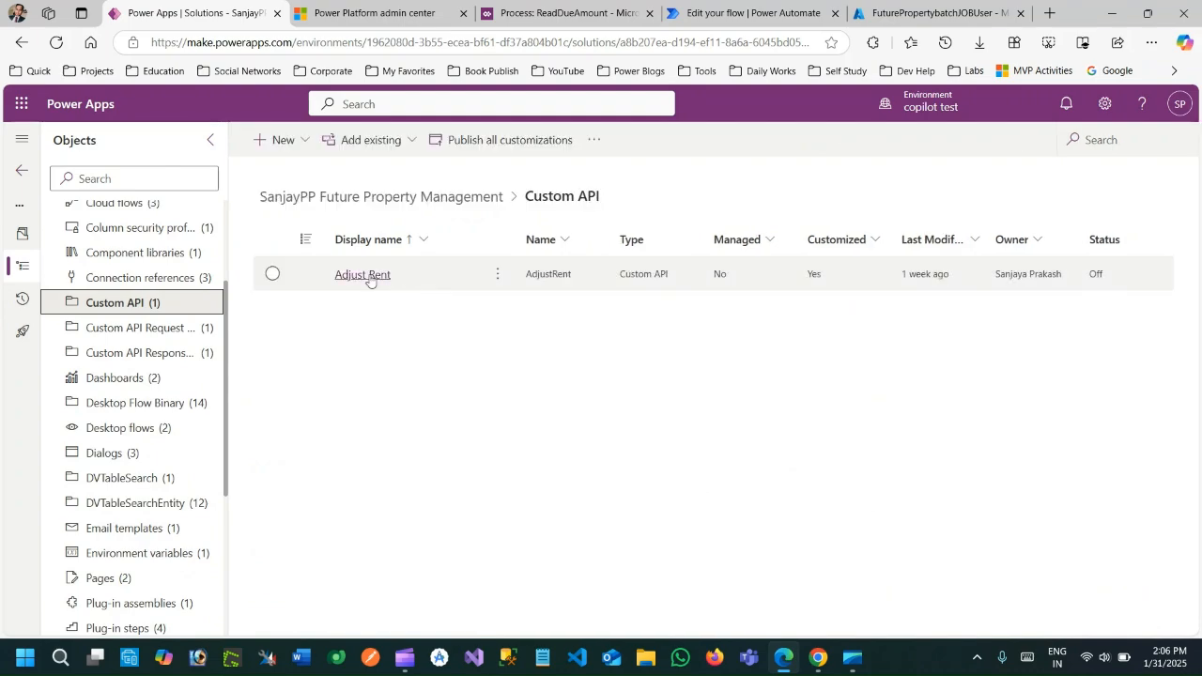
{"action": "left_click", "coordinate": [363, 274]}
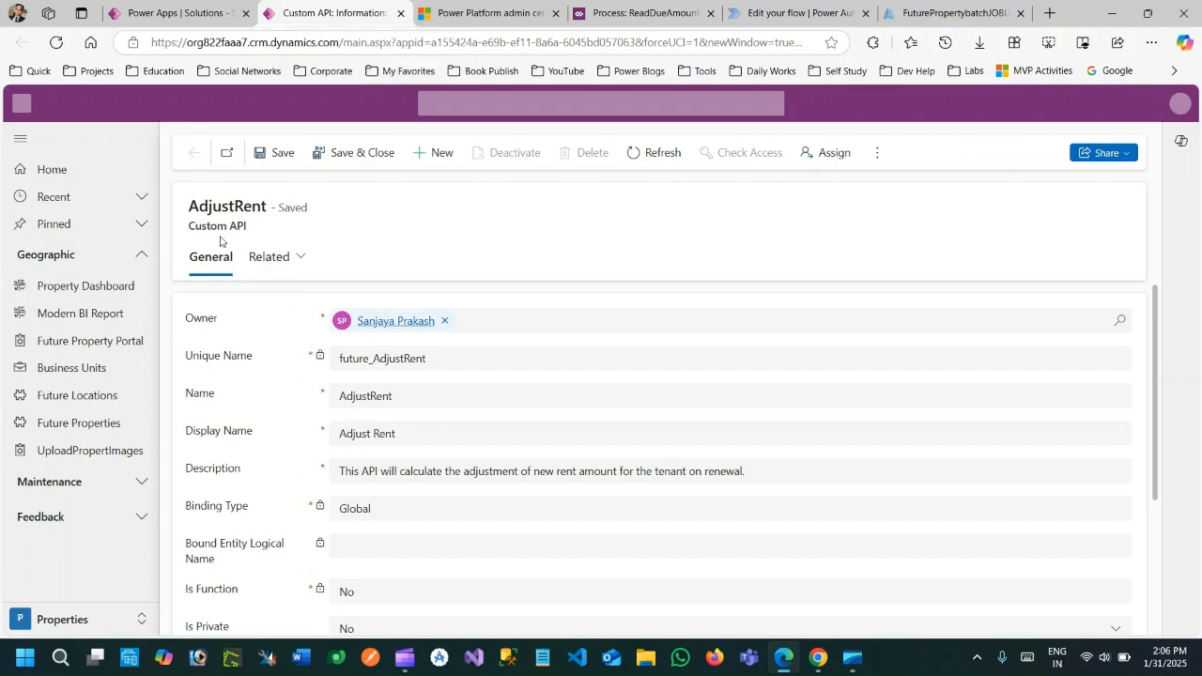
Step: Review AdjustRent's General settings: global binding, not a function, AdjustRentPlugin plugin type
{"action": "left_click_drag", "start_coordinate": [199, 225], "coordinate": [265, 230]}
{"action": "scroll", "coordinate": [1133, 288], "scroll_direction": "down", "scroll_amount": 5}
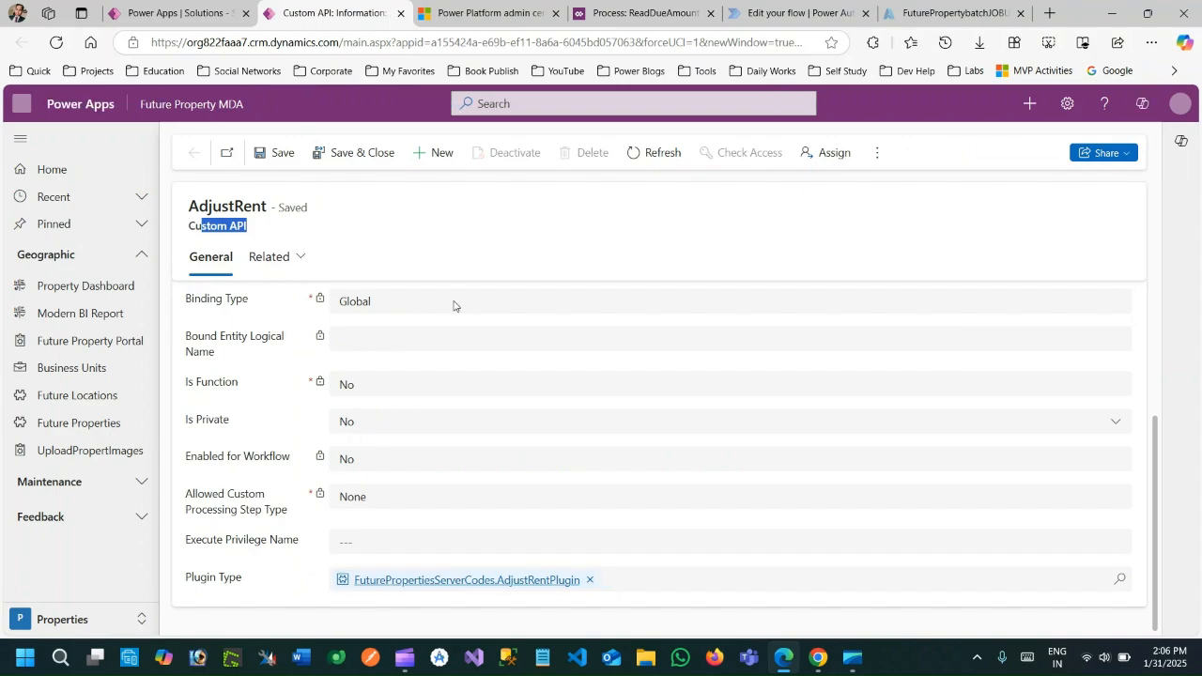
Step: View AdjustRent's request parameter future_CustomerAgreementID and copy response property future_AdjustedRentAmount
{"action": "left_click", "coordinate": [284, 264]}
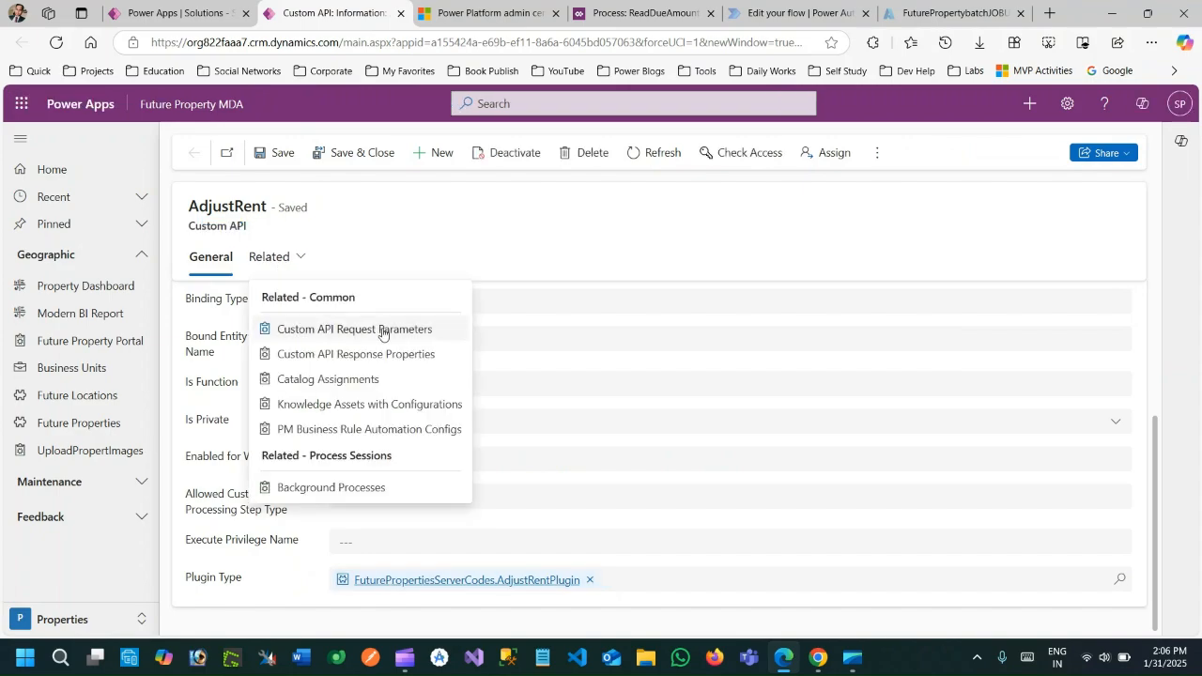
{"action": "left_click", "coordinate": [384, 329]}
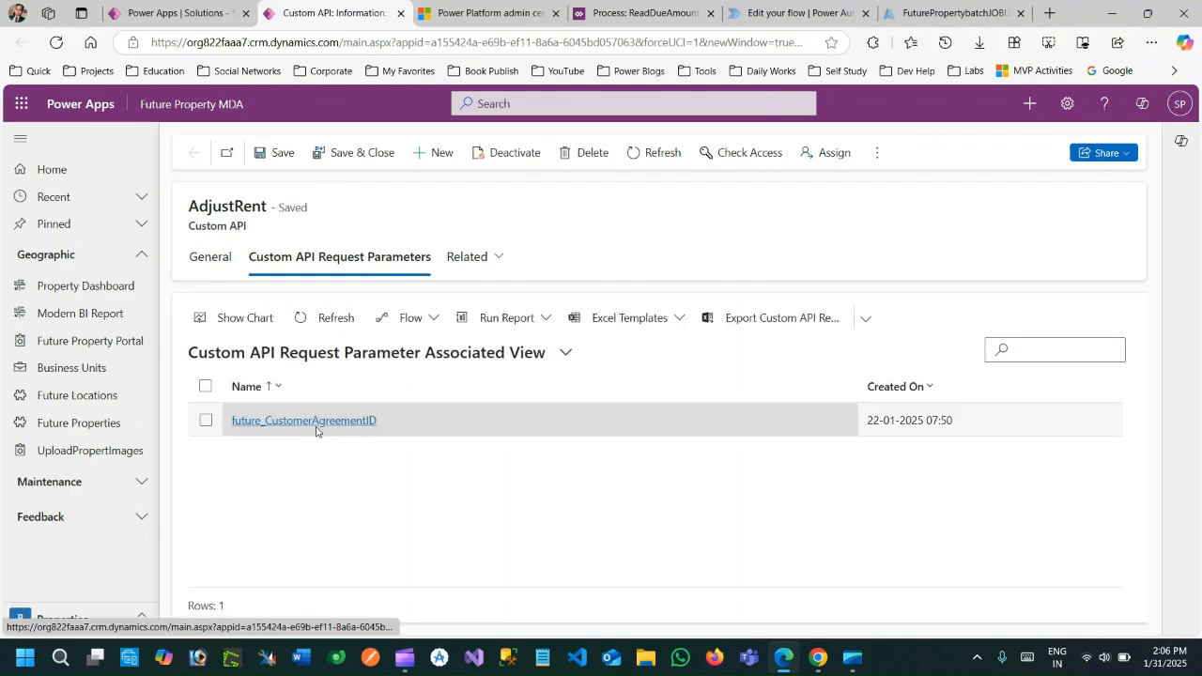
{"action": "left_click", "coordinate": [467, 256]}
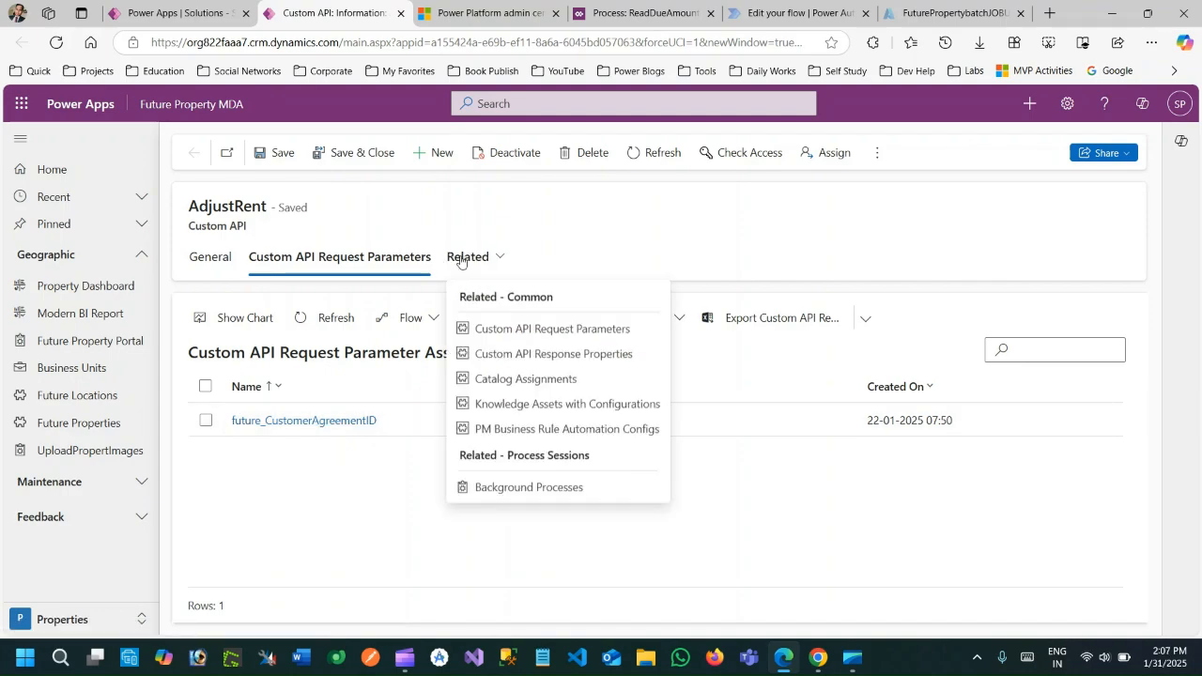
{"action": "left_click", "coordinate": [517, 353]}
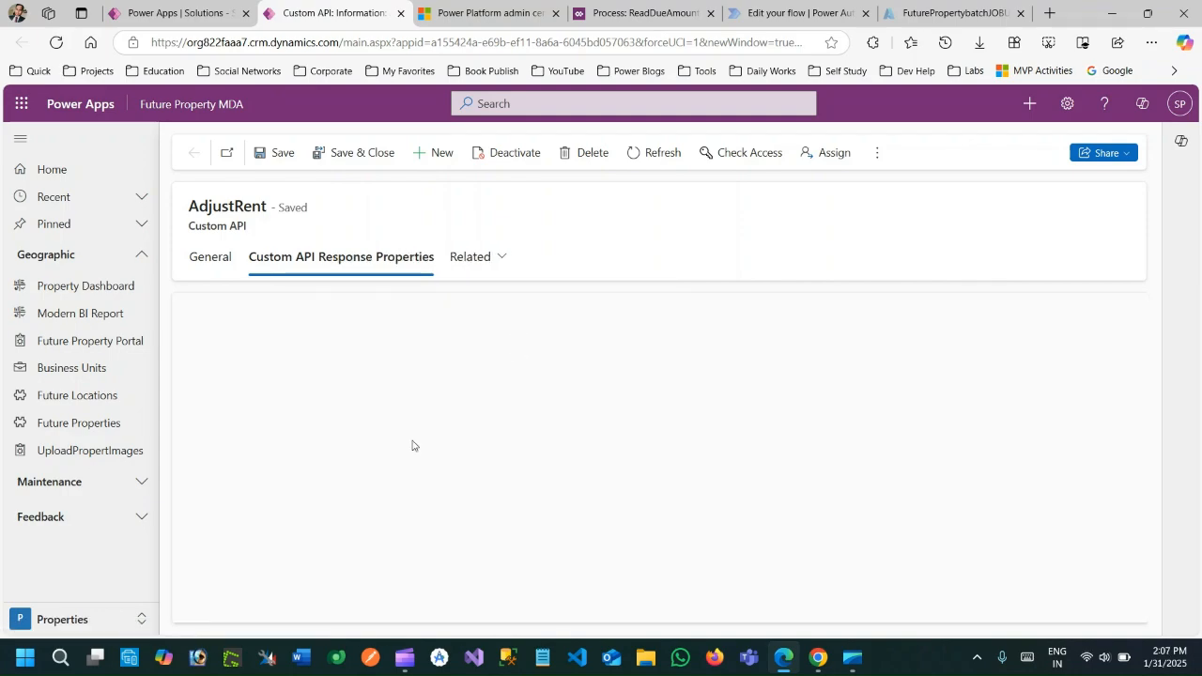
{"action": "left_click_drag", "start_coordinate": [189, 226], "coordinate": [251, 226]}
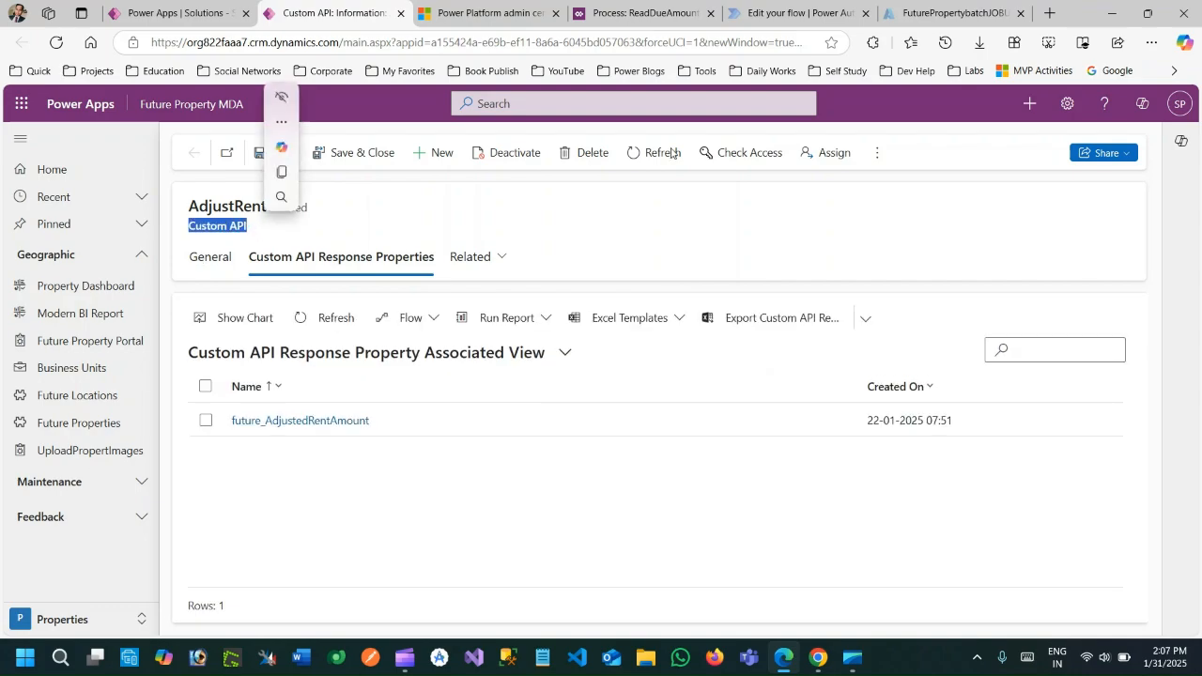
{"action": "key", "text": "ctrl+c"}
Step: Inspect the flow's trigger and HTTP action, highlighting the request address base up to /api/
{"action": "left_click", "coordinate": [792, 13]}
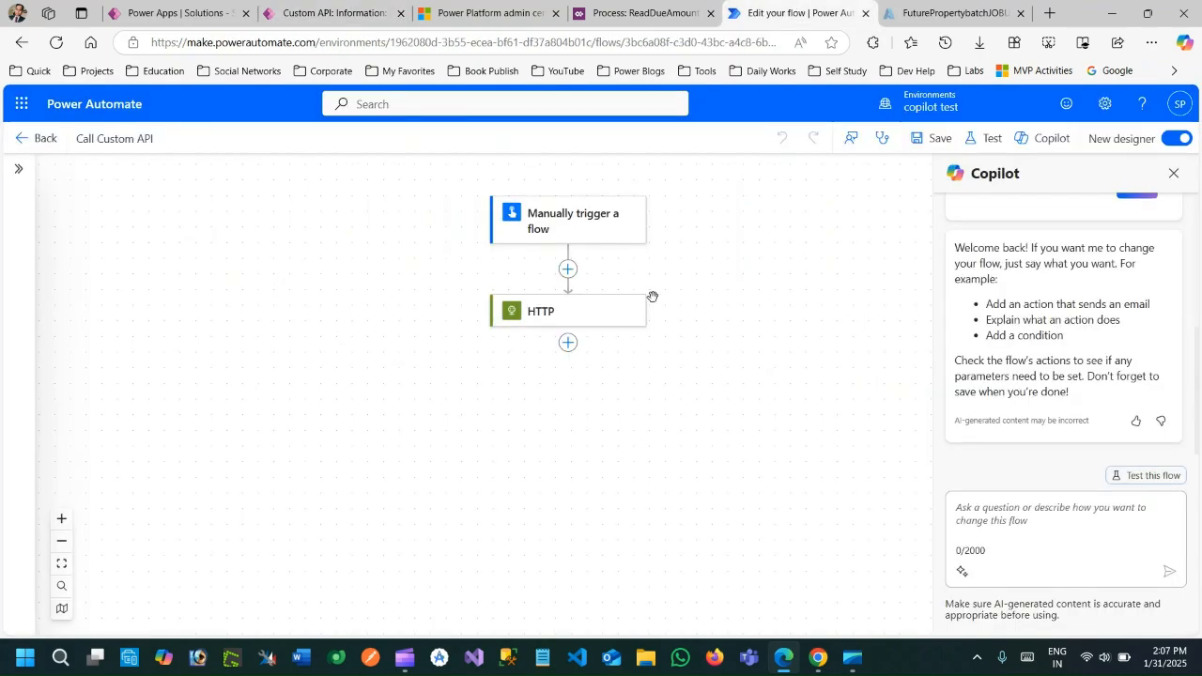
{"action": "left_click", "coordinate": [582, 225]}
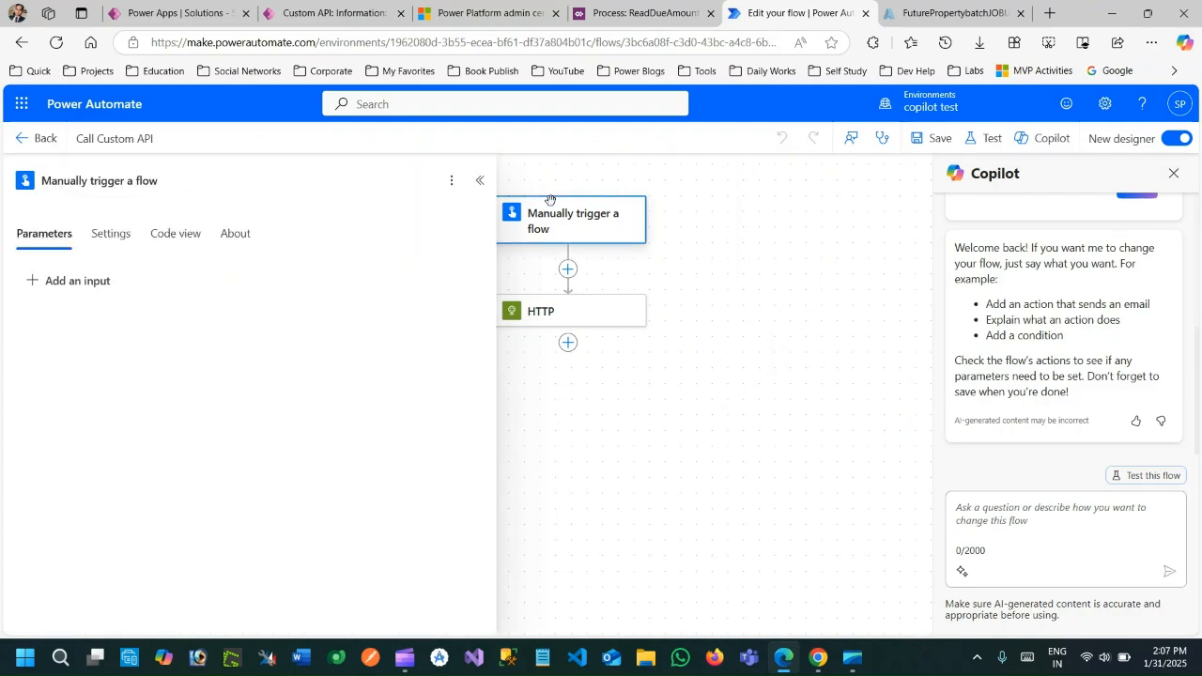
{"action": "left_click", "coordinate": [580, 318]}
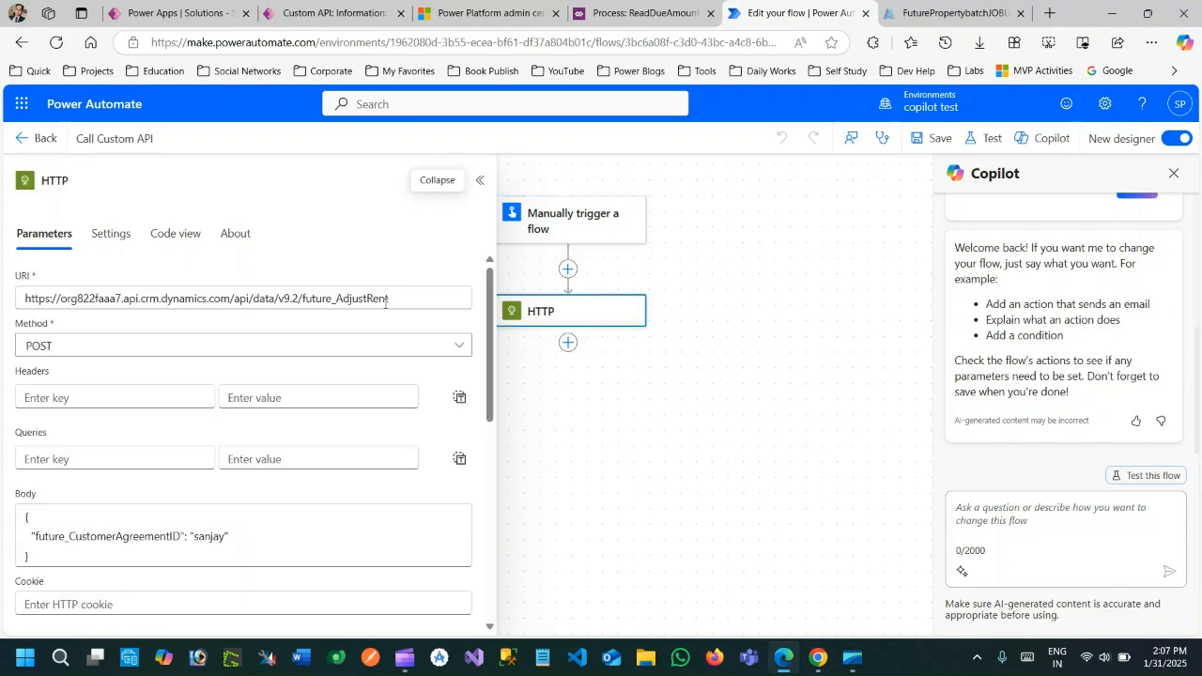
{"action": "left_click_drag", "start_coordinate": [44, 298], "coordinate": [246, 299]}
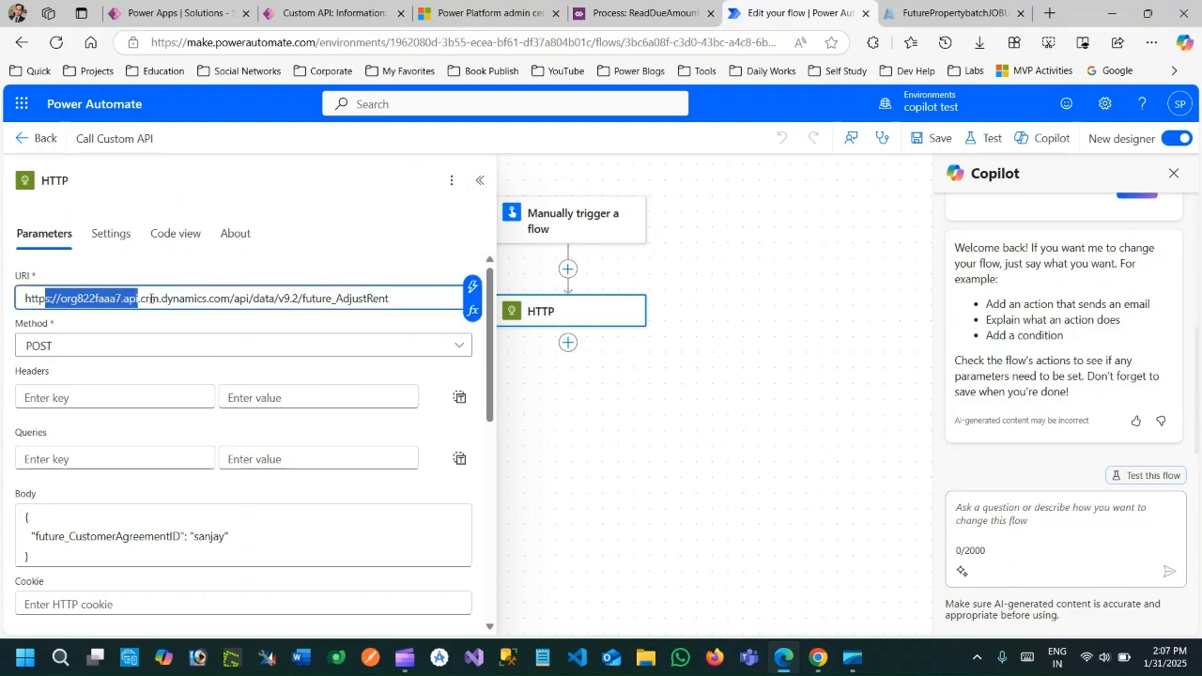
{"action": "left_click", "coordinate": [271, 298]}
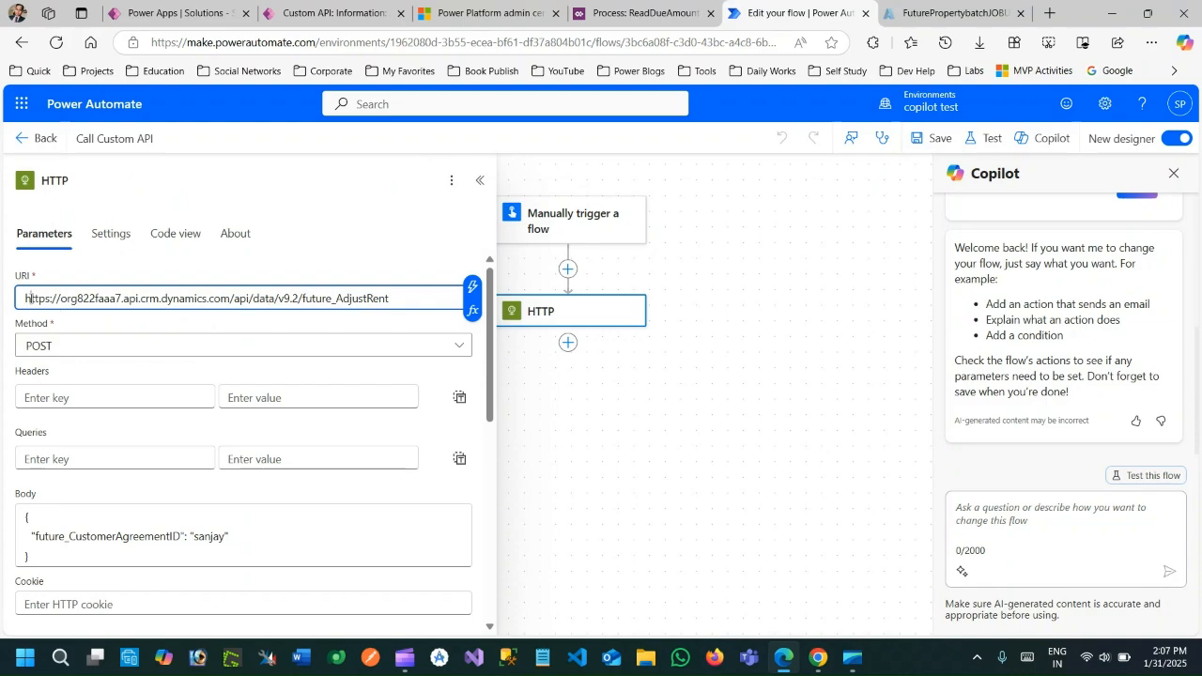
{"action": "left_click_drag", "start_coordinate": [30, 298], "coordinate": [253, 299]}
Step: Show Developer resources' Web API endpoint matching the HTTP action's base address, then return to the flow
{"action": "left_click", "coordinate": [155, 13]}
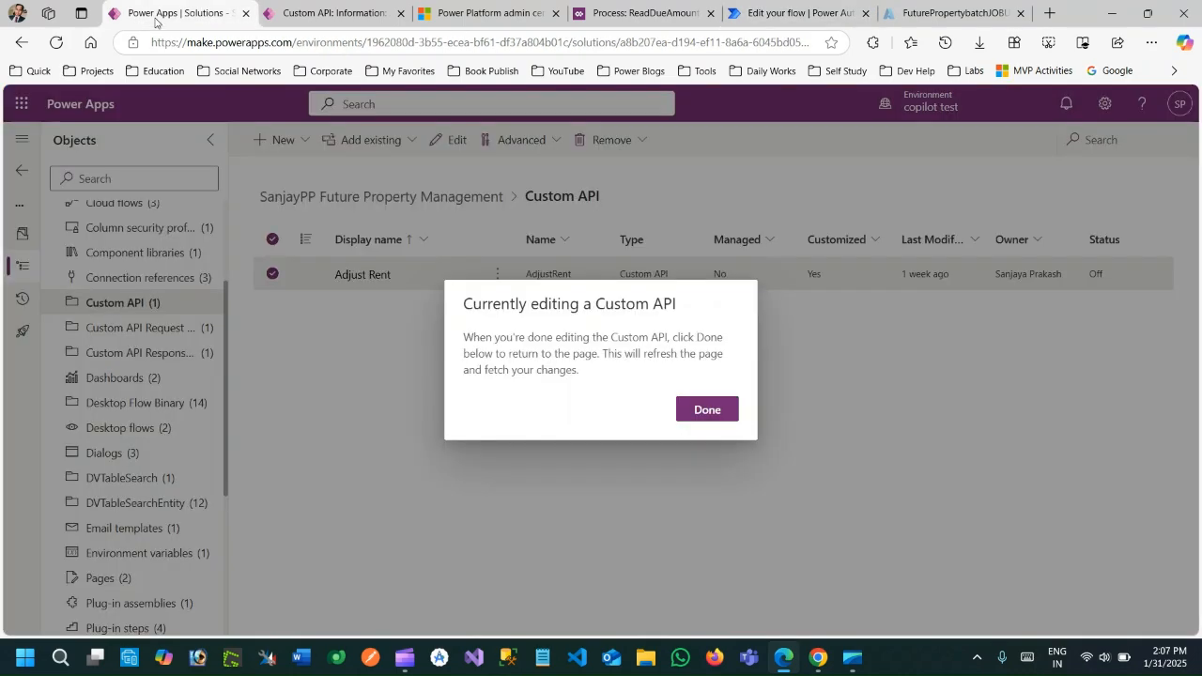
{"action": "left_click", "coordinate": [705, 409]}
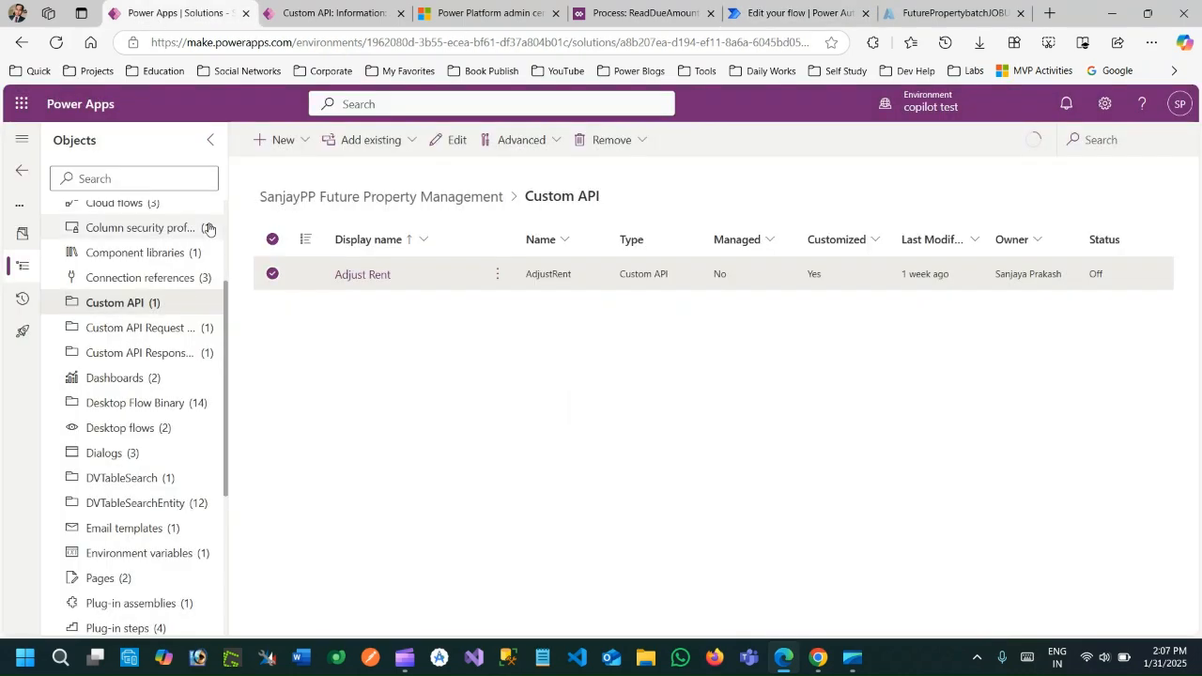
{"action": "left_click", "coordinate": [22, 172]}
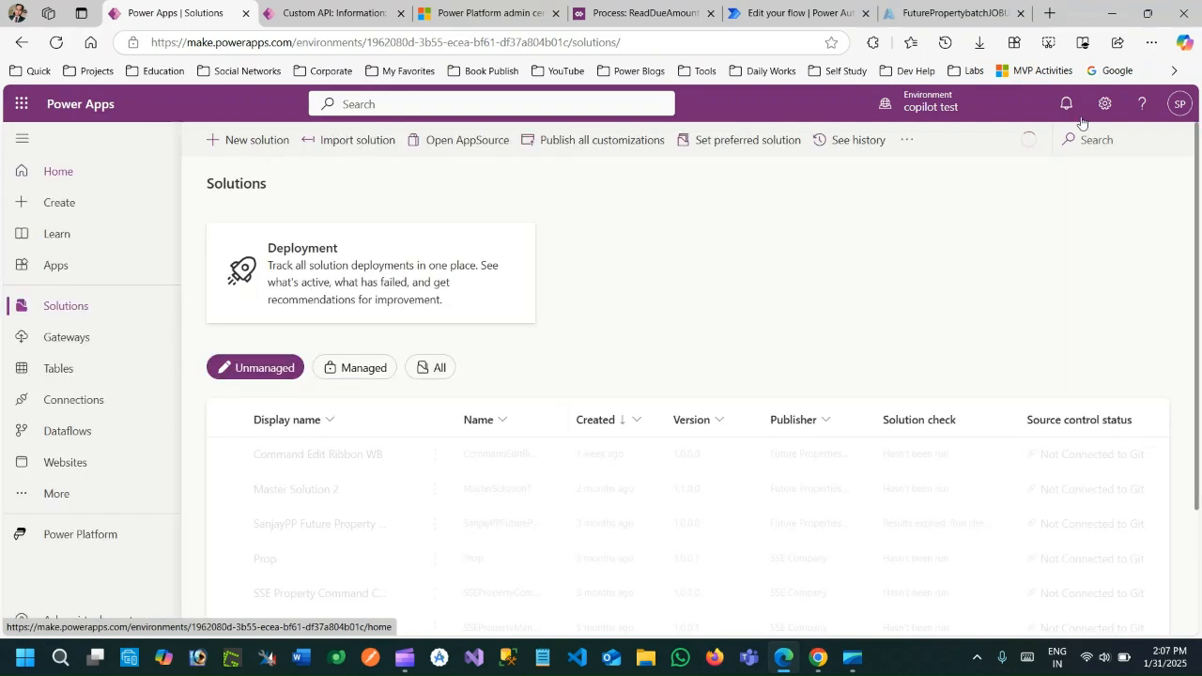
{"action": "left_click", "coordinate": [1106, 104]}
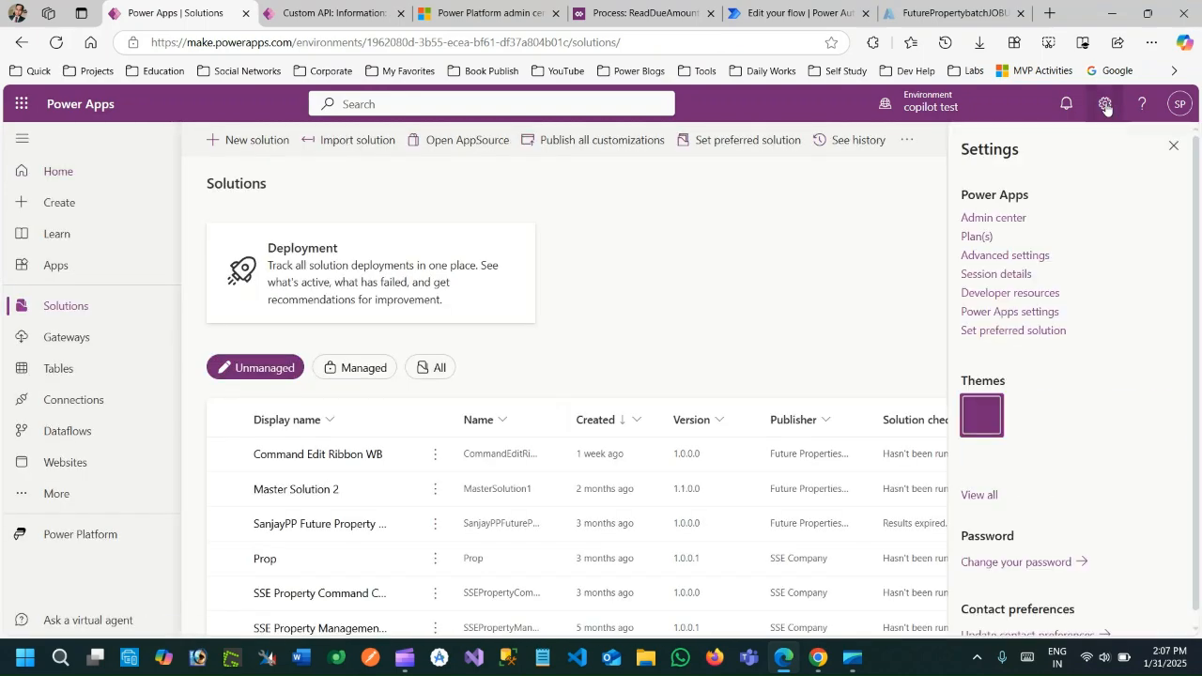
{"action": "left_click", "coordinate": [1011, 293]}
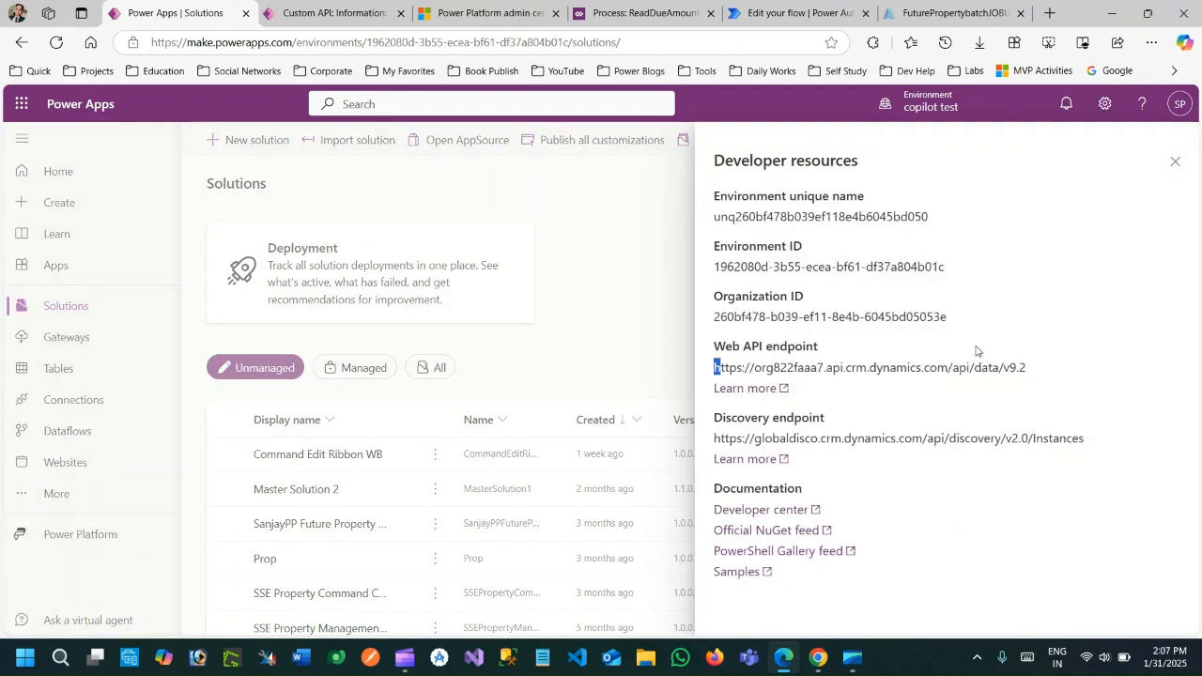
{"action": "left_click_drag", "start_coordinate": [719, 367], "coordinate": [1025, 368]}
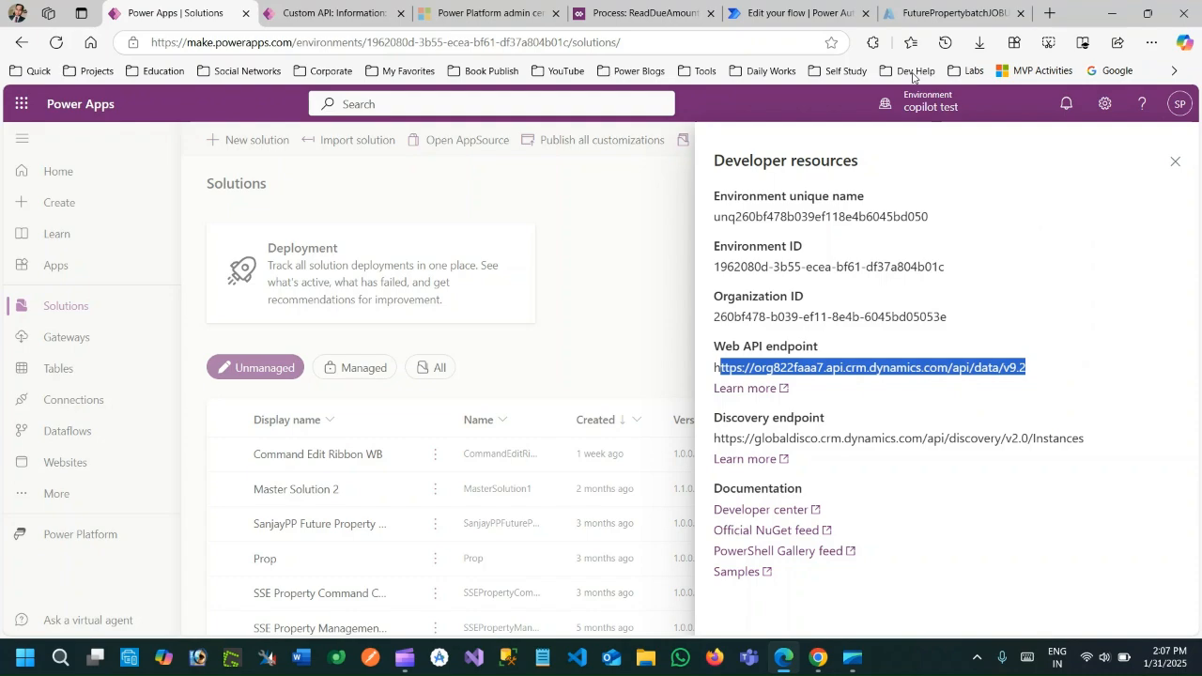
{"action": "left_click", "coordinate": [798, 12]}
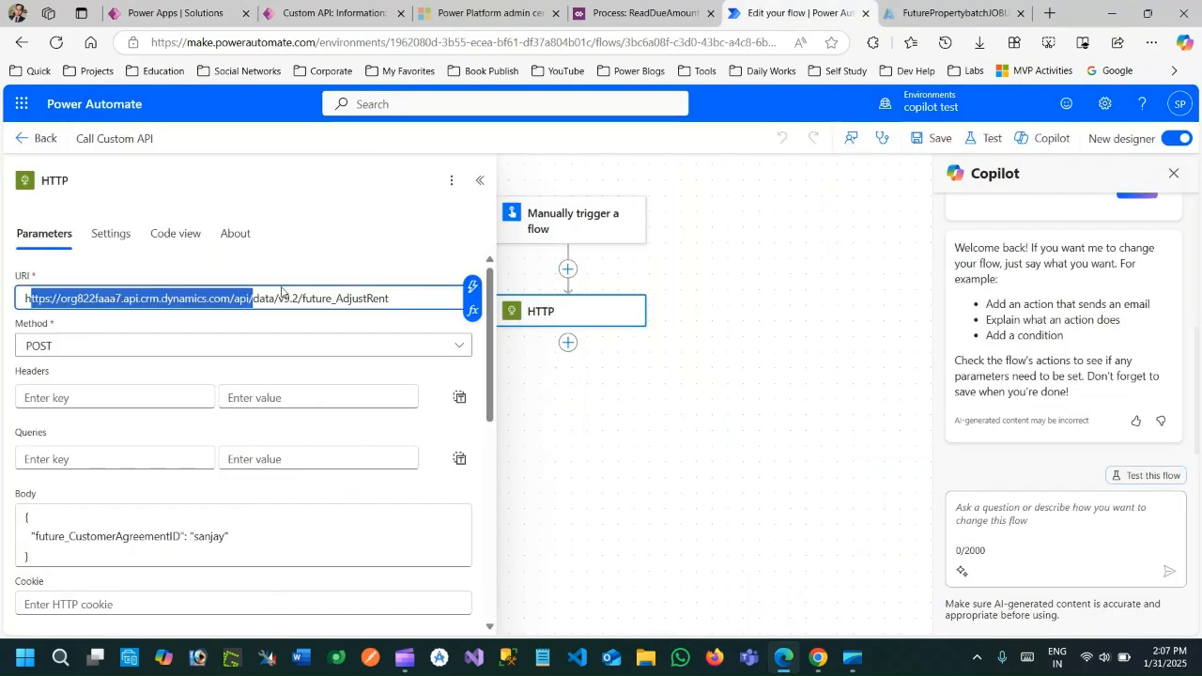
Step: Highlight the future_AdjustRent address part and the body's future_CustomerAgreementID parameter and value
{"action": "left_click_drag", "start_coordinate": [298, 297], "coordinate": [396, 297]}
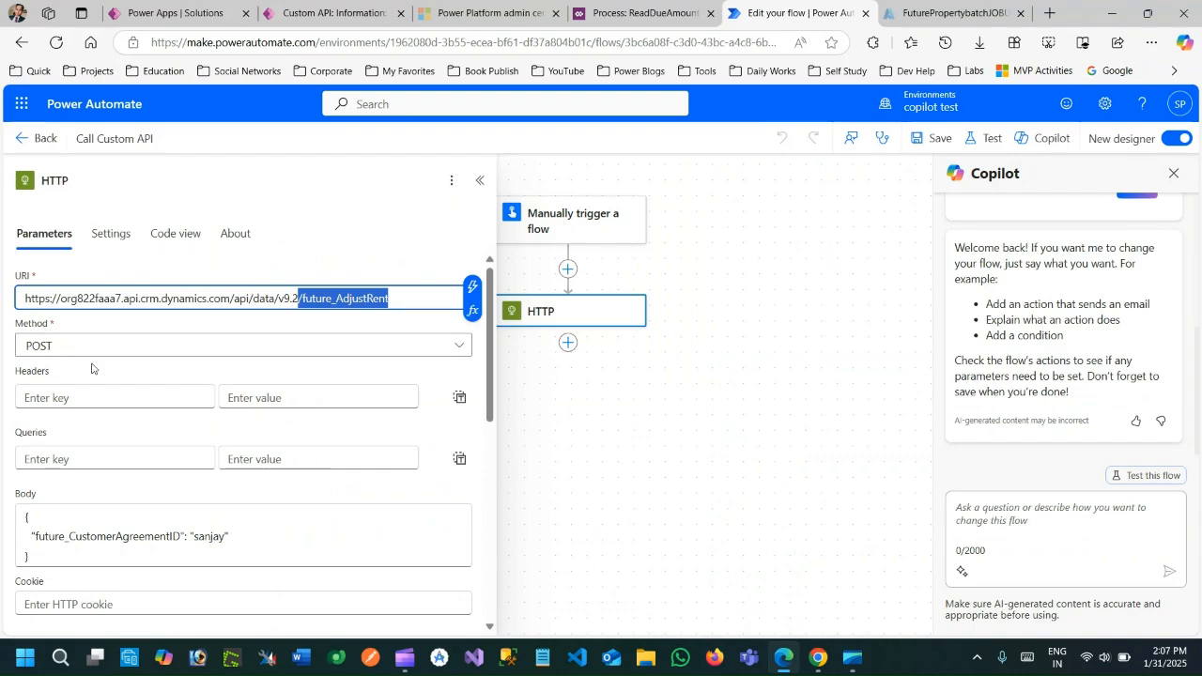
{"action": "left_click", "coordinate": [486, 297]}
{"action": "left_click_drag", "start_coordinate": [486, 298], "coordinate": [491, 349]}
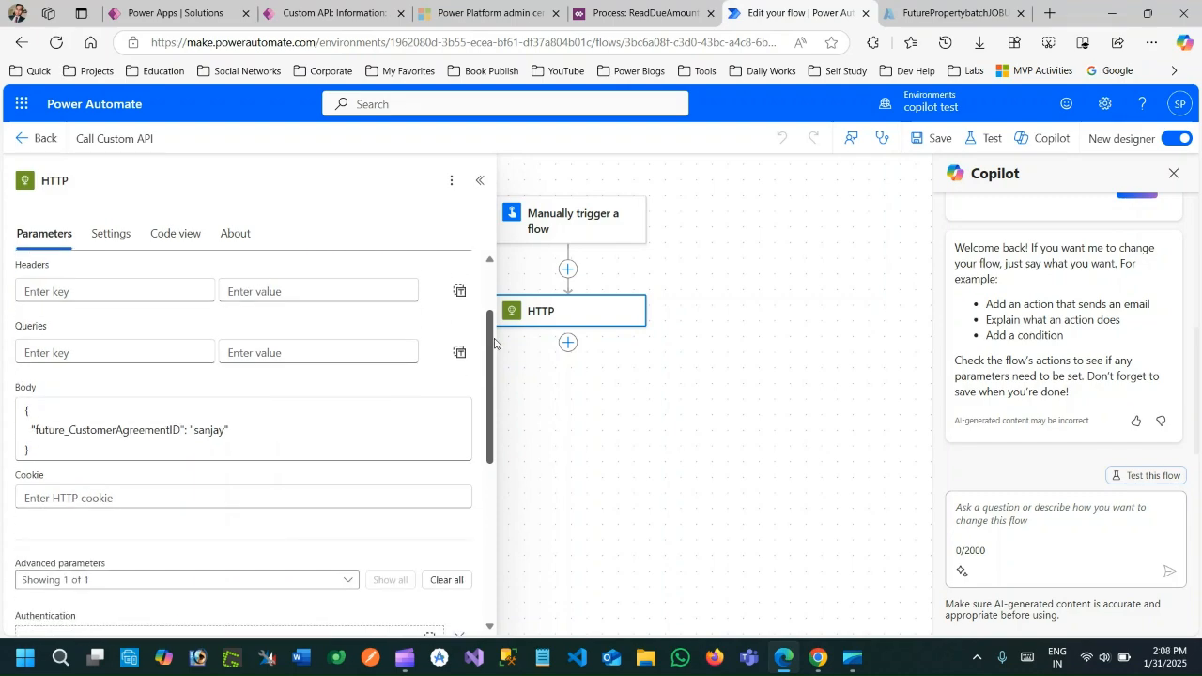
{"action": "left_click_drag", "start_coordinate": [17, 368], "coordinate": [38, 404]}
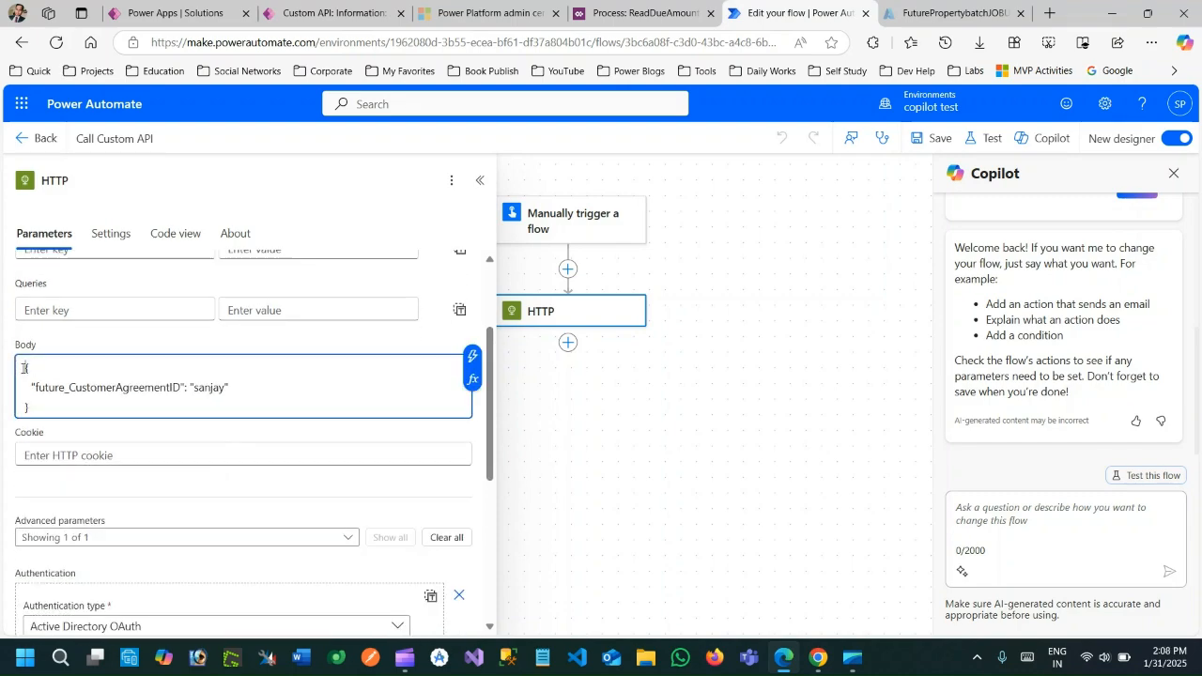
{"action": "double_click", "coordinate": [101, 387]}
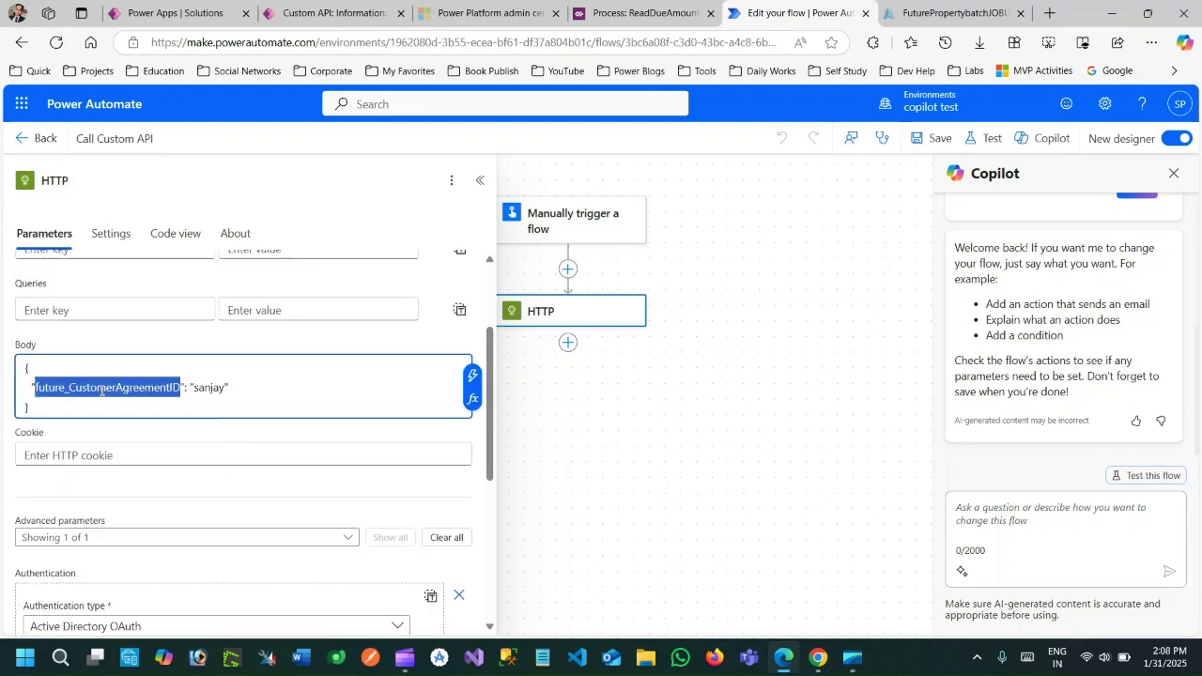
{"action": "double_click", "coordinate": [210, 388]}
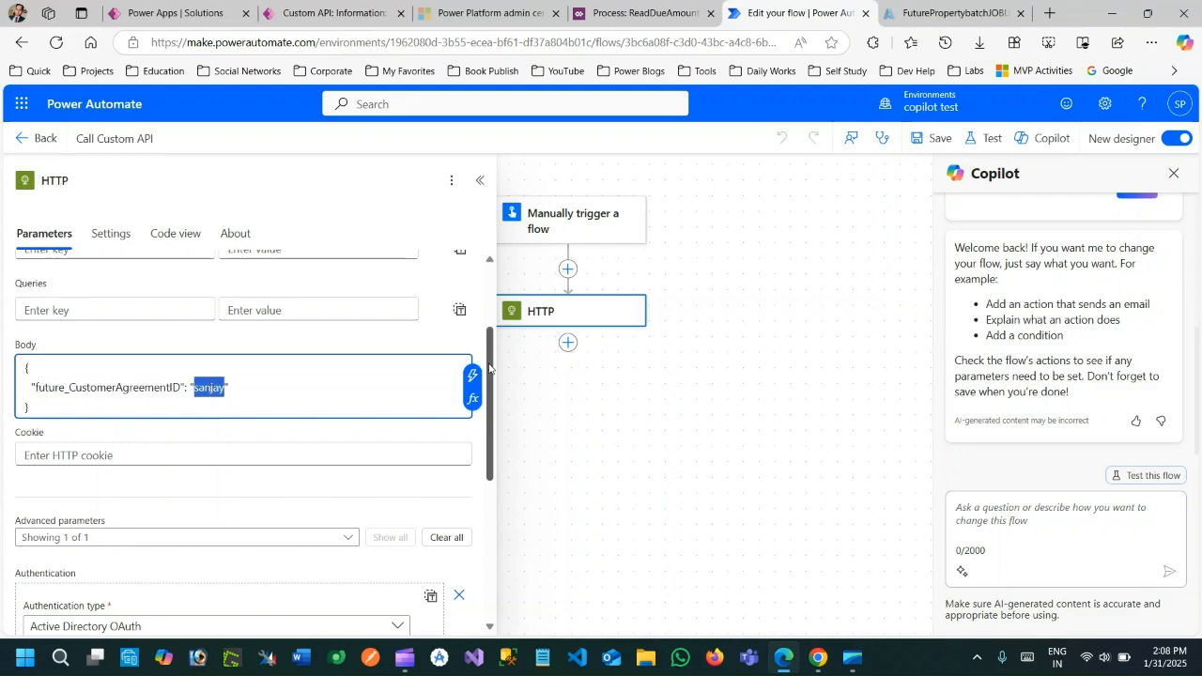
{"action": "left_click_drag", "start_coordinate": [490, 371], "coordinate": [506, 488]}
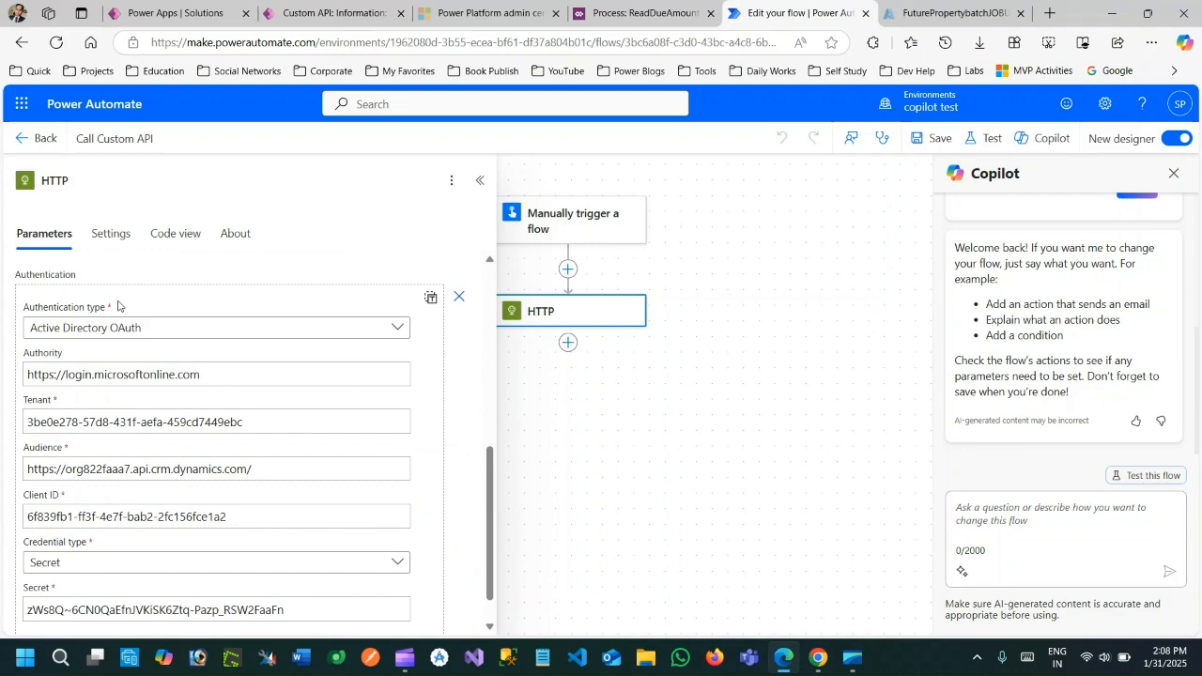
Step: Review Active Directory OAuth authority and tenant ID, then bring up the FuturePropertybatchJOBUser registration
{"action": "left_click", "coordinate": [239, 328]}
{"action": "left_click", "coordinate": [239, 328]}
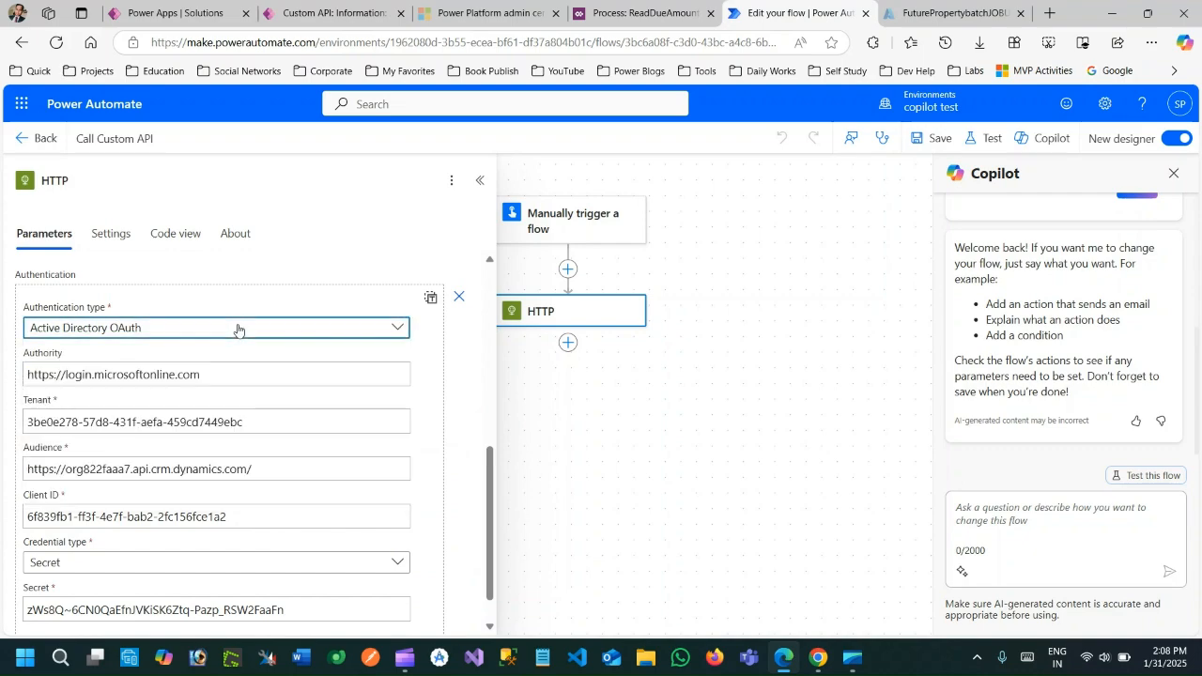
{"action": "left_click_drag", "start_coordinate": [56, 374], "coordinate": [220, 371]}
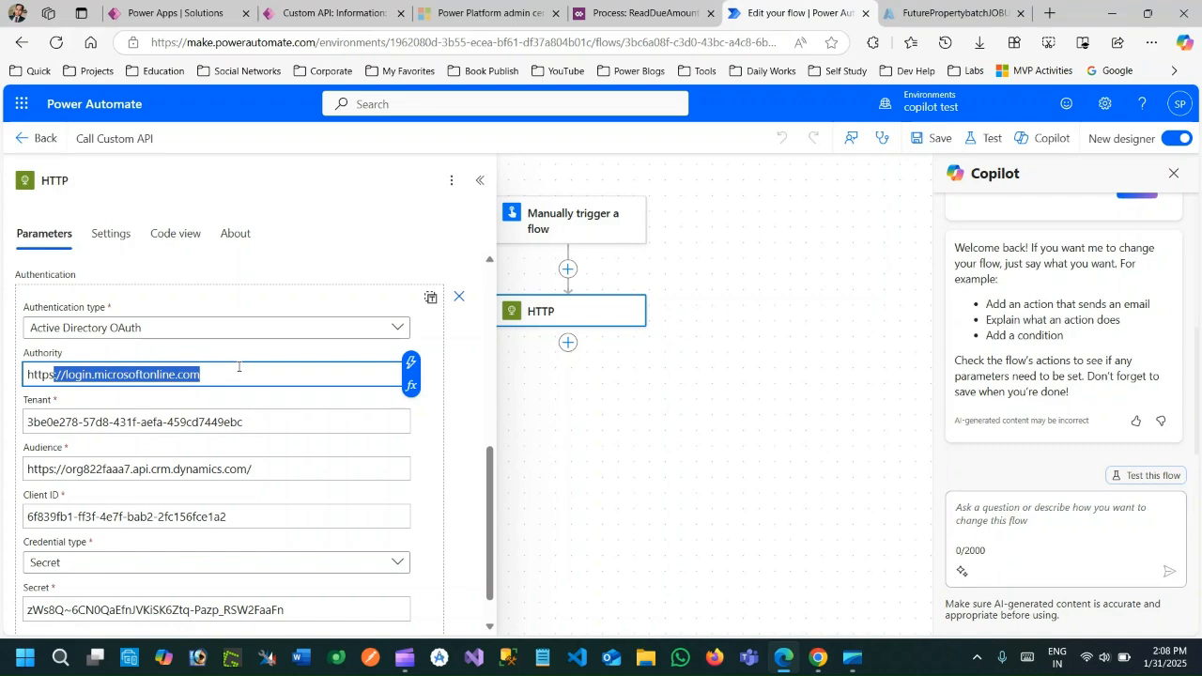
{"action": "left_click", "coordinate": [111, 421]}
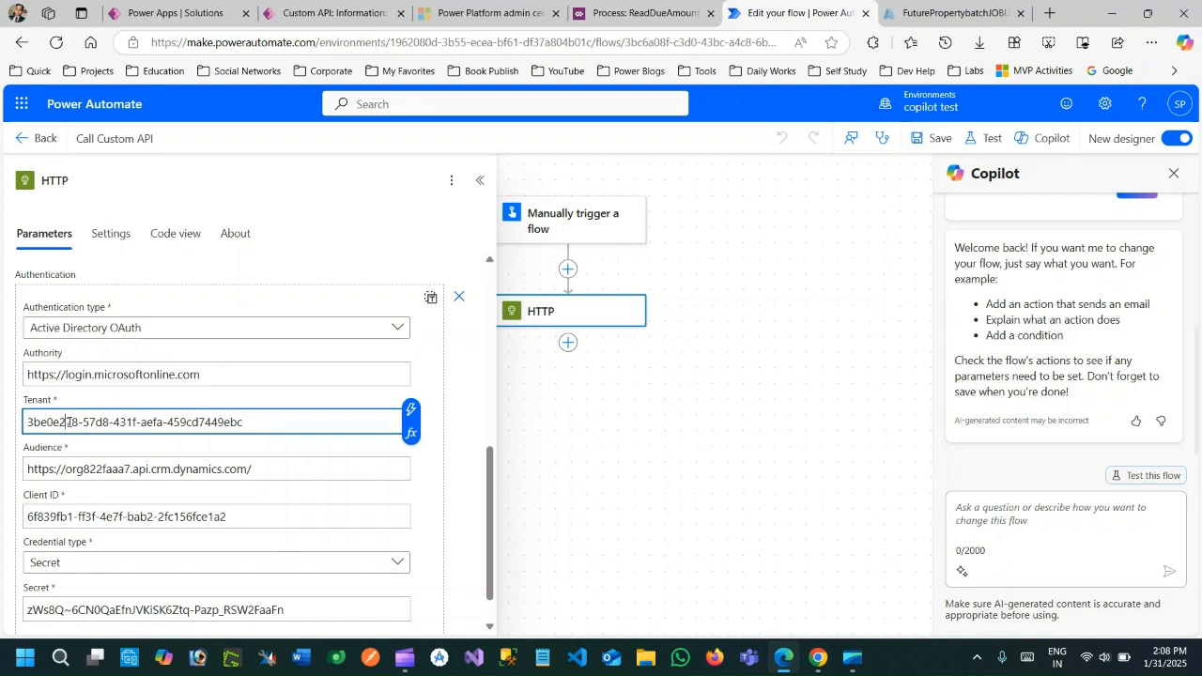
{"action": "left_click_drag", "start_coordinate": [64, 421], "coordinate": [263, 422]}
{"action": "left_click", "coordinate": [953, 12]}
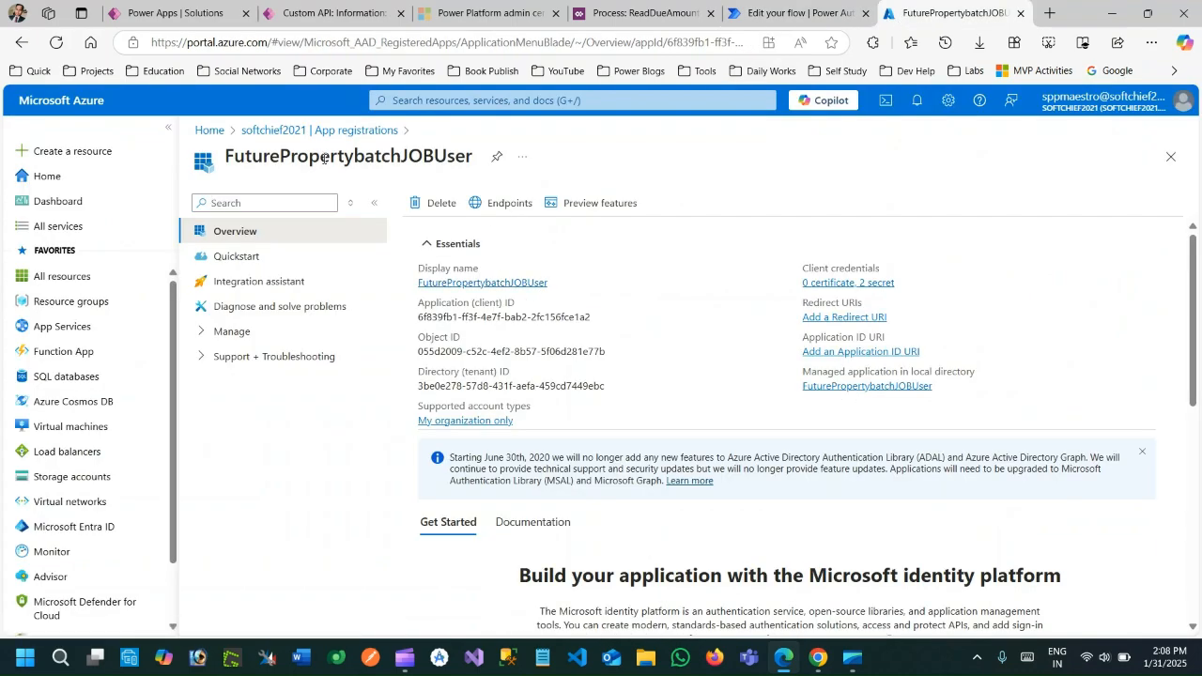
Step: Select the registration's Directory (tenant) ID matching the flow's Tenant value, then leave Azure
{"action": "left_click_drag", "start_coordinate": [322, 158], "coordinate": [395, 157]}
{"action": "right_click", "coordinate": [413, 158]}
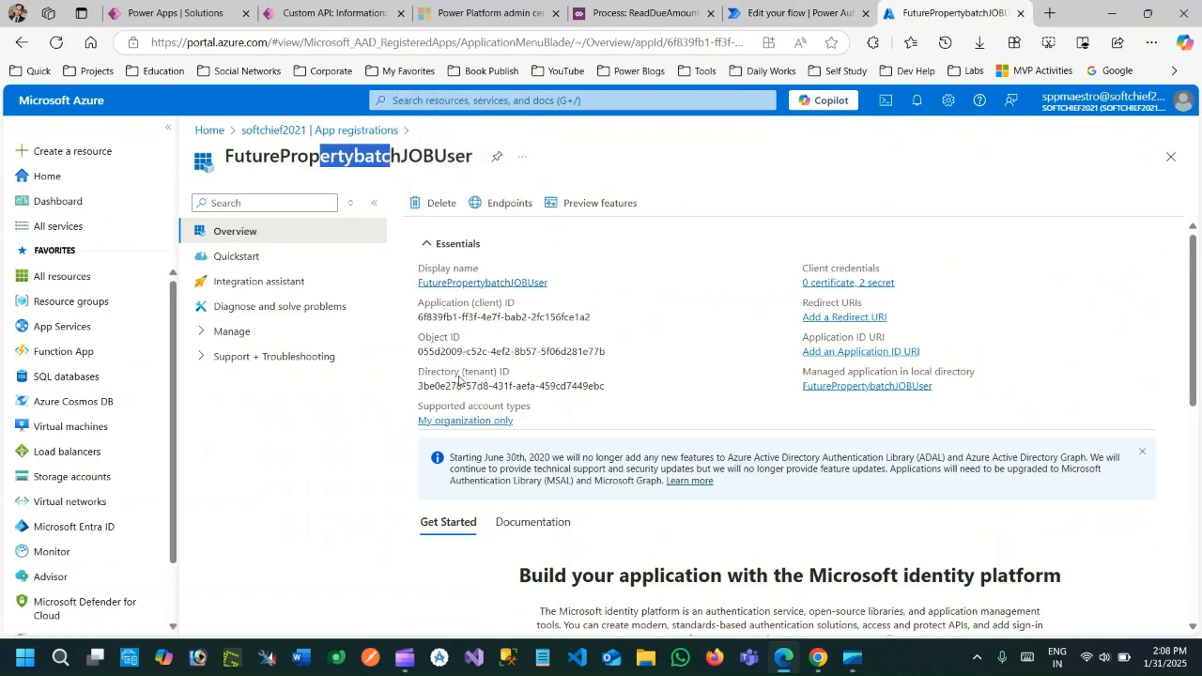
{"action": "left_click", "coordinate": [598, 316]}
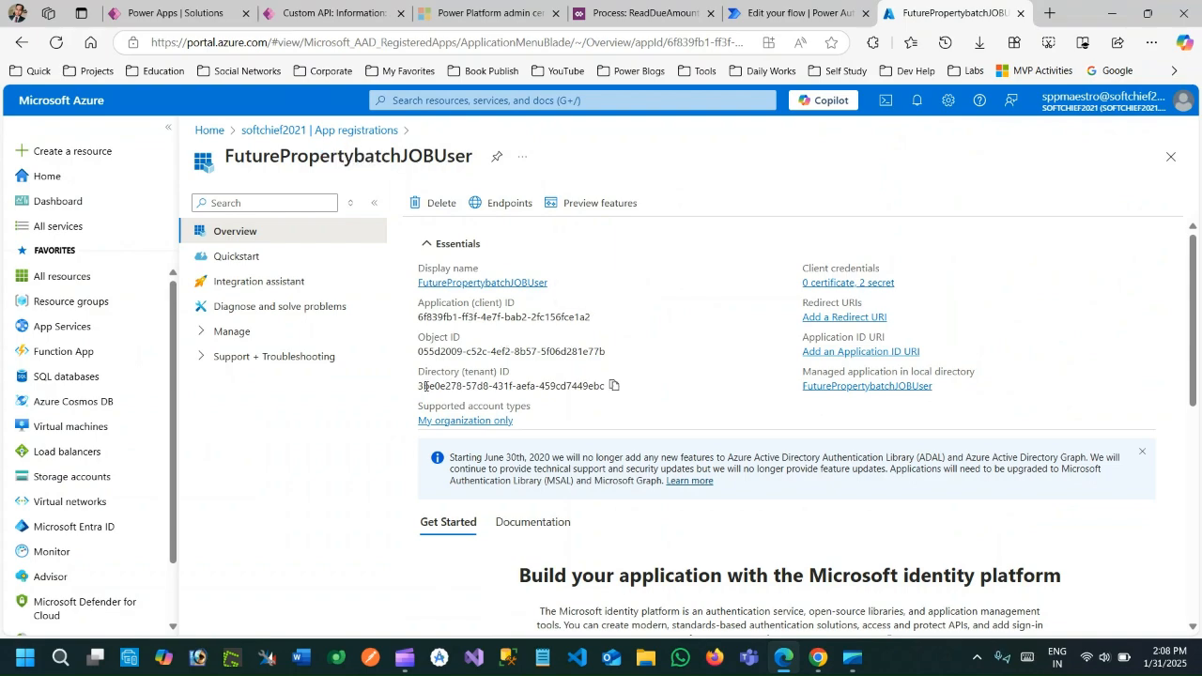
{"action": "left_click_drag", "start_coordinate": [425, 386], "coordinate": [606, 386]}
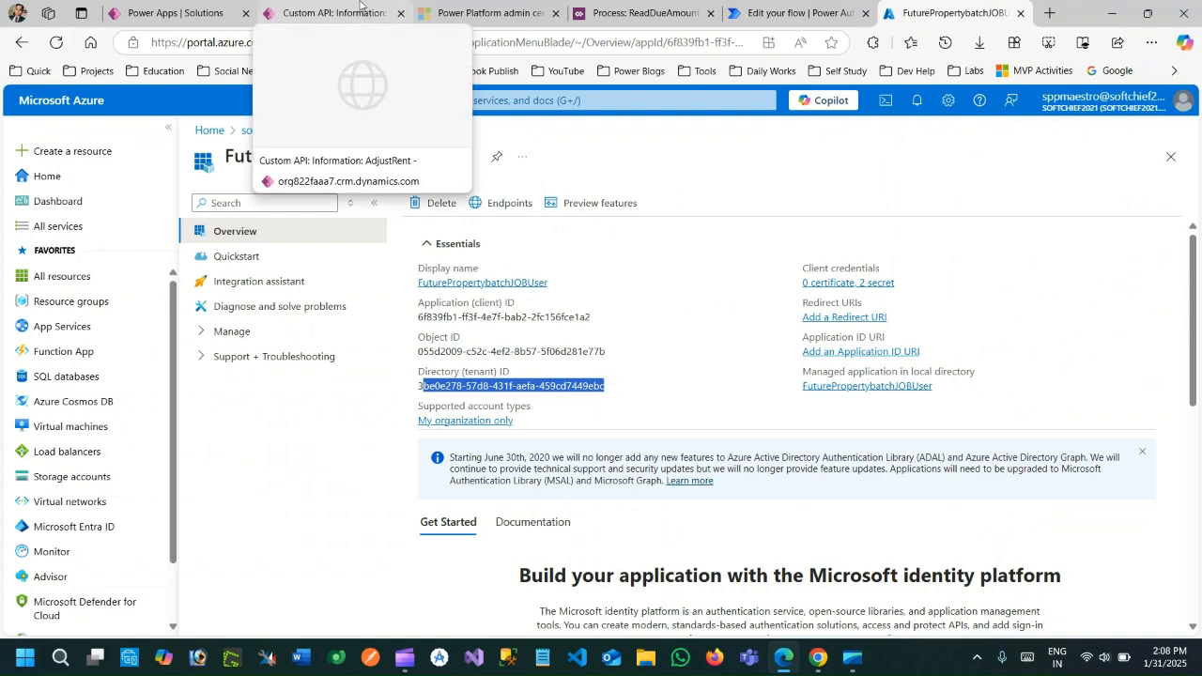
{"action": "left_click", "coordinate": [334, 12]}
{"action": "left_click", "coordinate": [798, 12]}
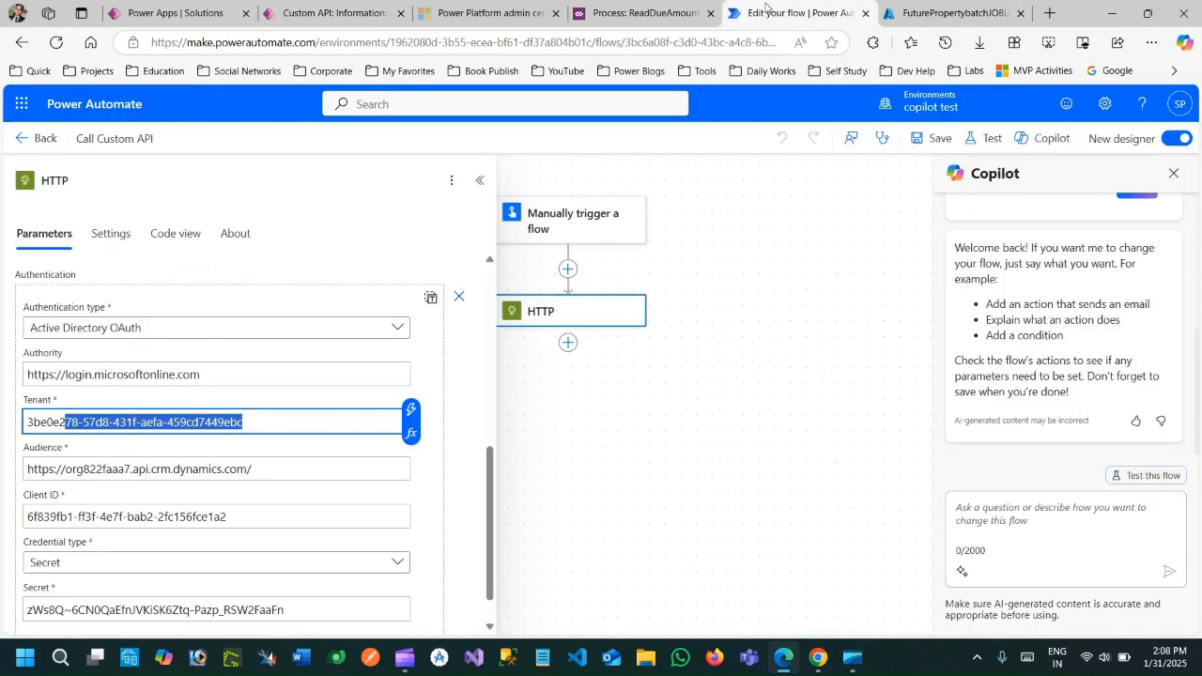
{"action": "mouse_move", "coordinate": [741, 12]}
{"action": "left_mouse_down"}
{"action": "mouse_move", "coordinate": [101, 349]}
{"action": "mouse_move", "coordinate": [583, 16]}
{"action": "mouse_move", "coordinate": [460, 12]}
{"action": "left_mouse_up"}
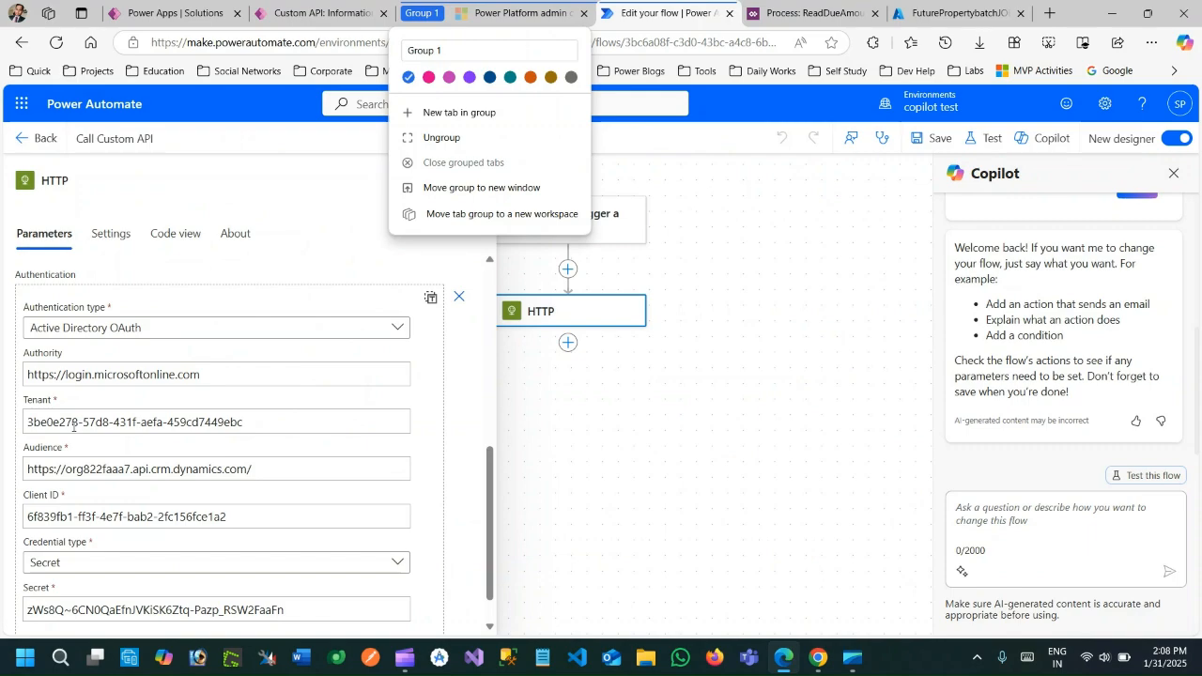
{"action": "left_click", "coordinate": [60, 472]}
Step: Highlight the HTTP action's Audience URL to compare with the copilot test environment URL
{"action": "left_click_drag", "start_coordinate": [54, 468], "coordinate": [262, 467]}
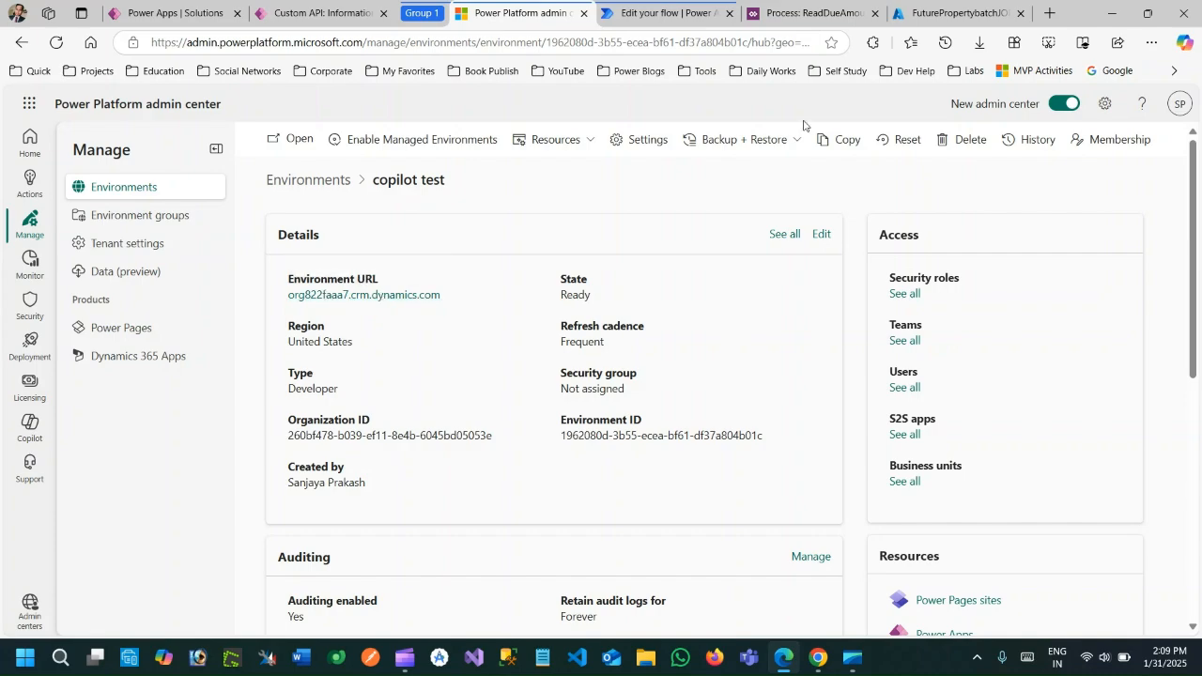
{"action": "left_click", "coordinate": [667, 12]}
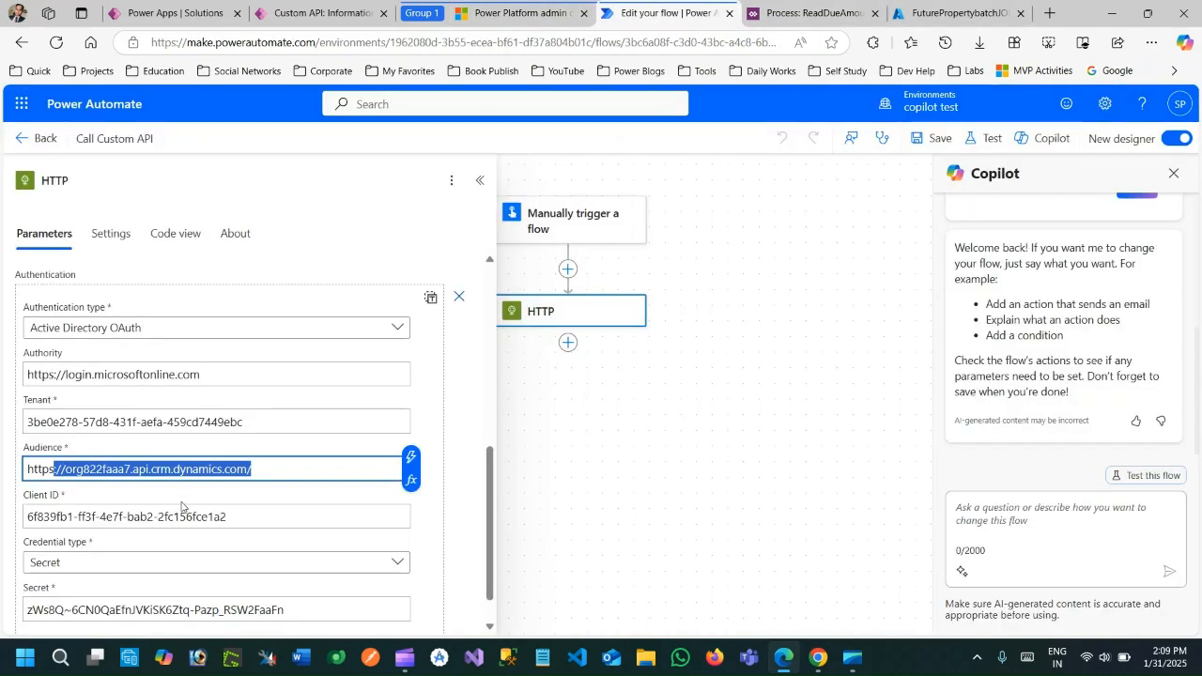
{"action": "left_click_drag", "start_coordinate": [91, 517], "coordinate": [242, 510]}
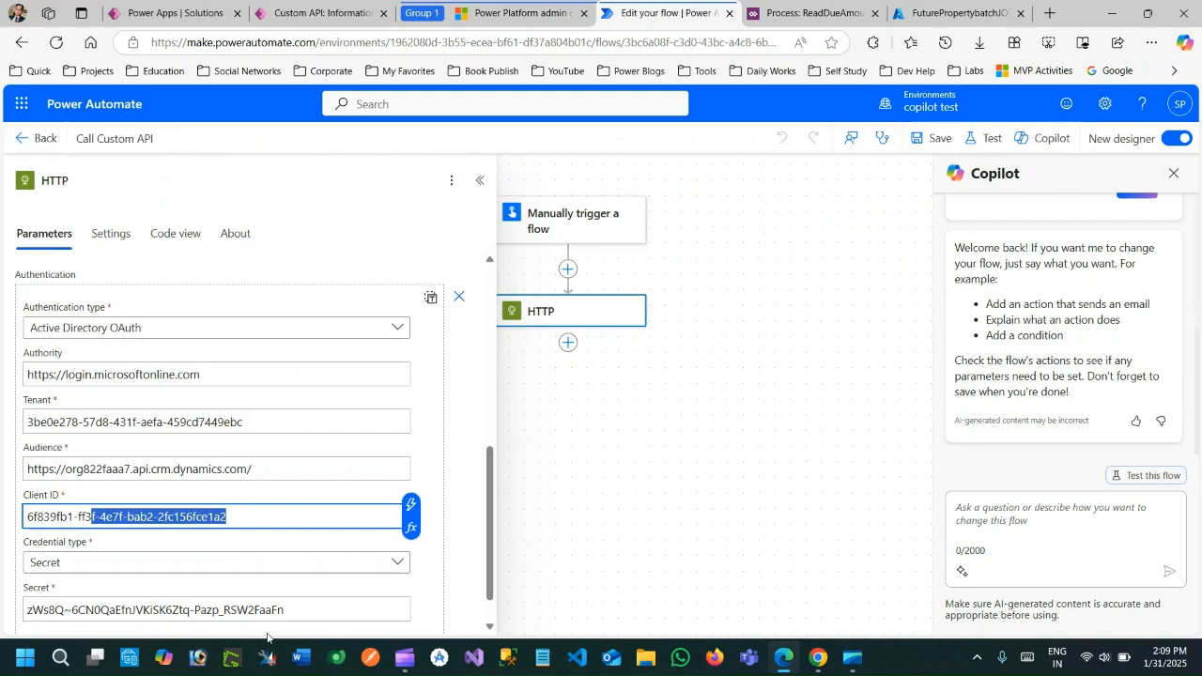
{"action": "left_click_drag", "start_coordinate": [492, 488], "coordinate": [490, 529]}
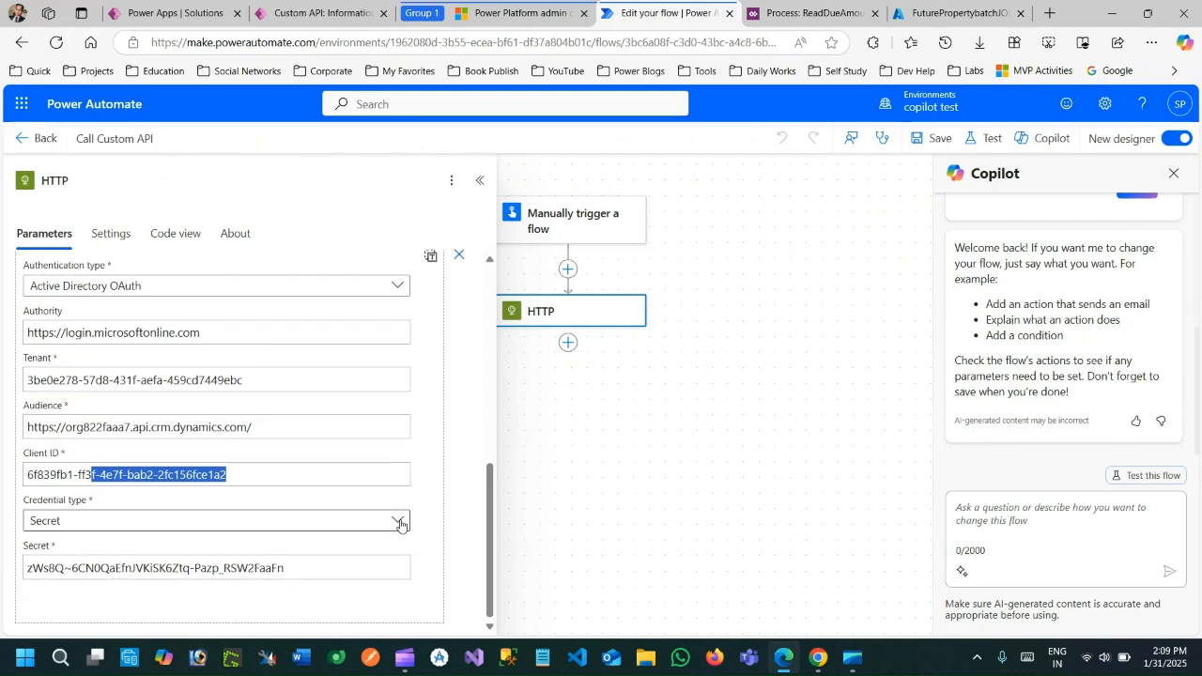
{"action": "left_click_drag", "start_coordinate": [490, 497], "coordinate": [491, 282]}
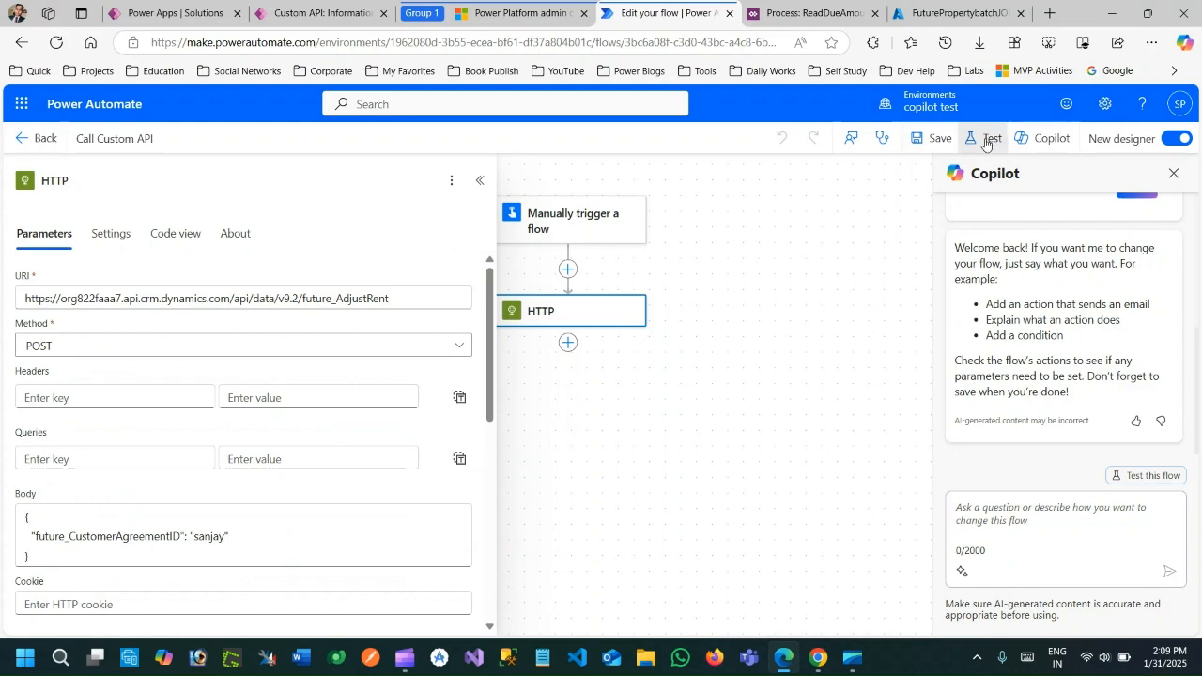
Step: Test the Call Custom API flow manually and run it
{"action": "left_click", "coordinate": [988, 141]}
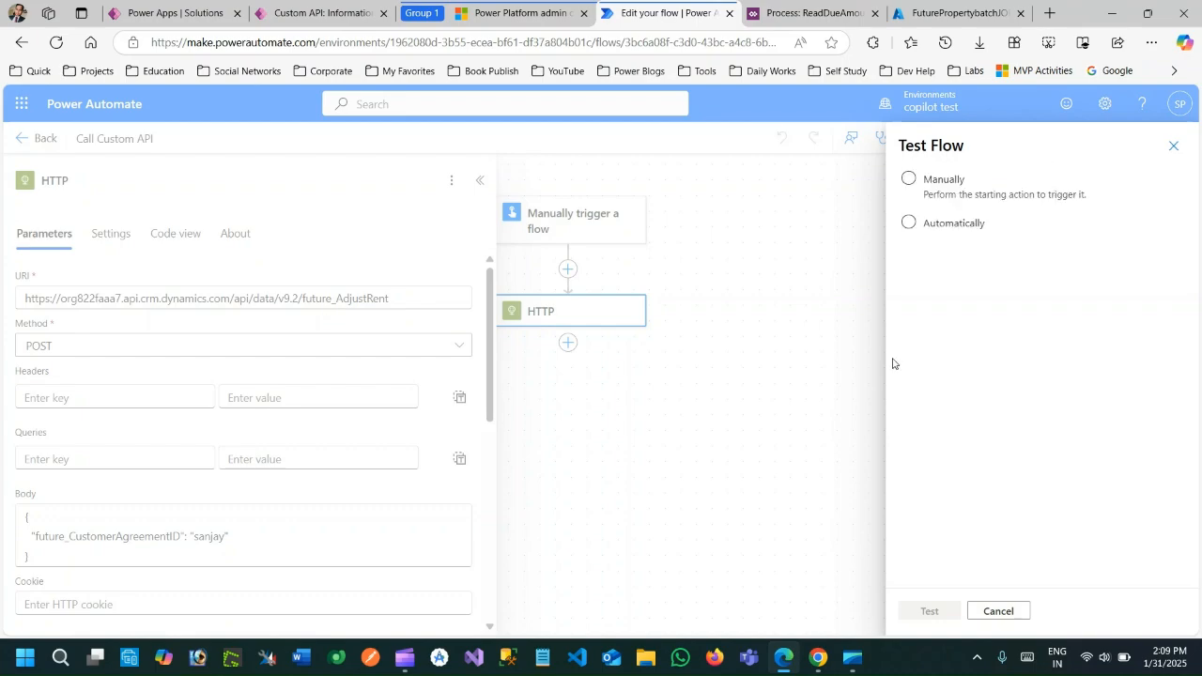
{"action": "left_click", "coordinate": [908, 178]}
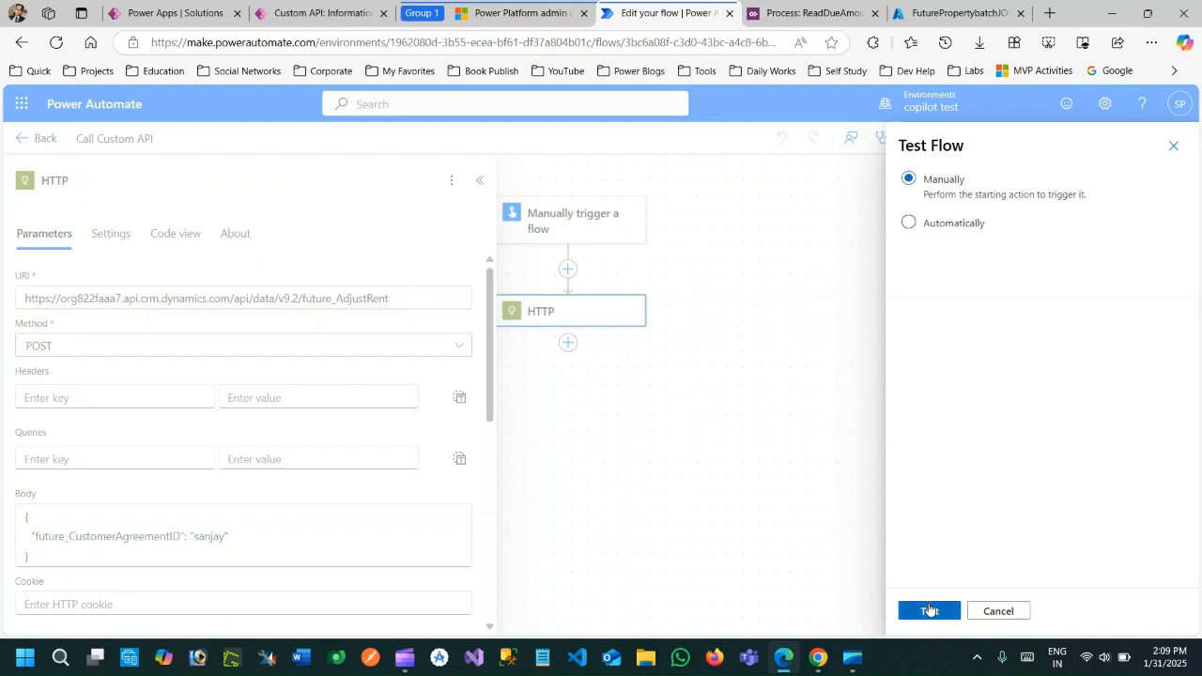
{"action": "left_click", "coordinate": [930, 611]}
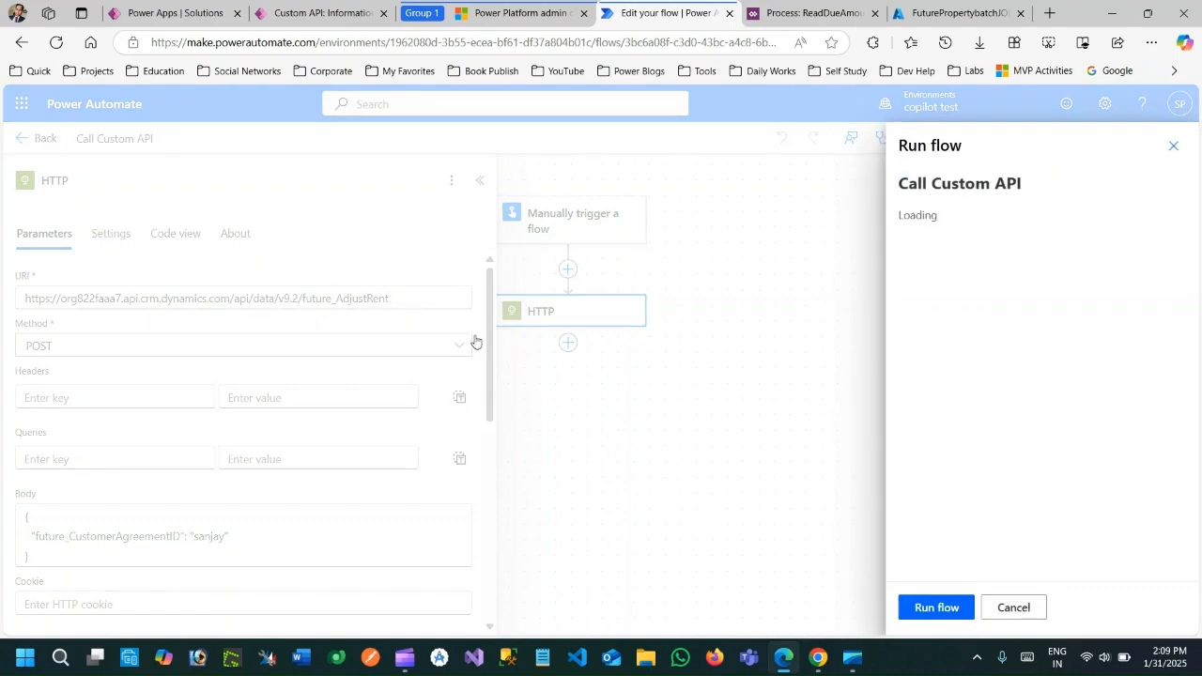
{"action": "left_click", "coordinate": [936, 608]}
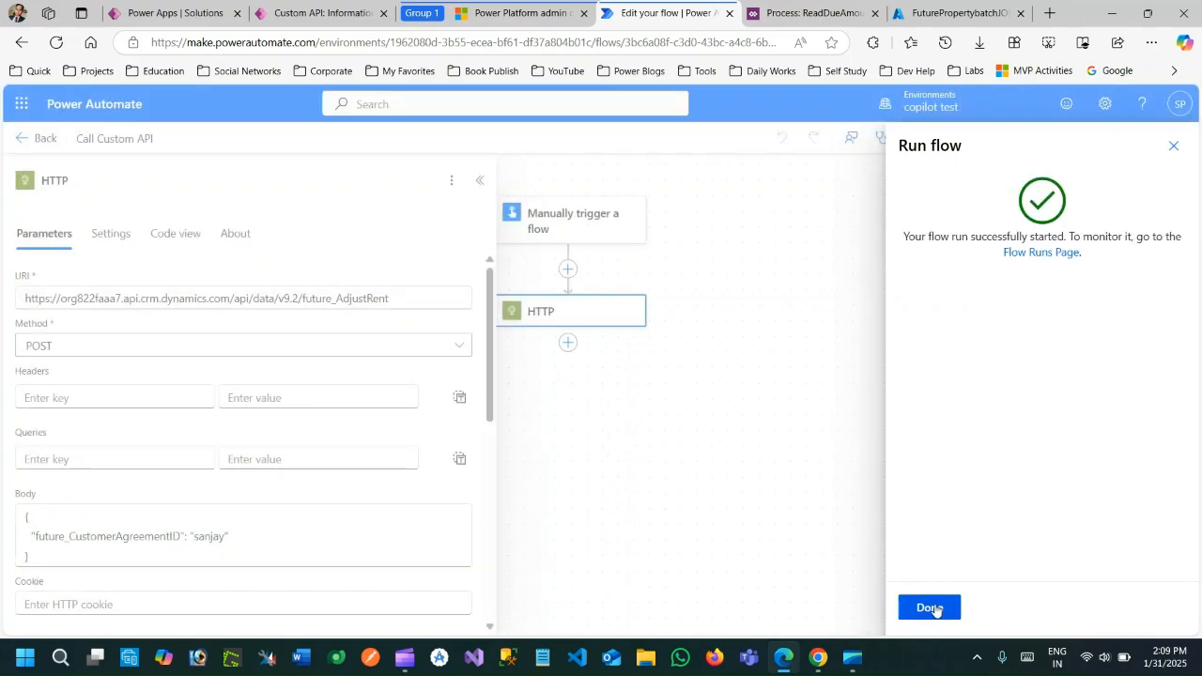
Step: Check the HTTP output's future_AdjustedRentAmount 5000, then return to the AdjustRent custom API page
{"action": "left_click", "coordinate": [933, 610]}
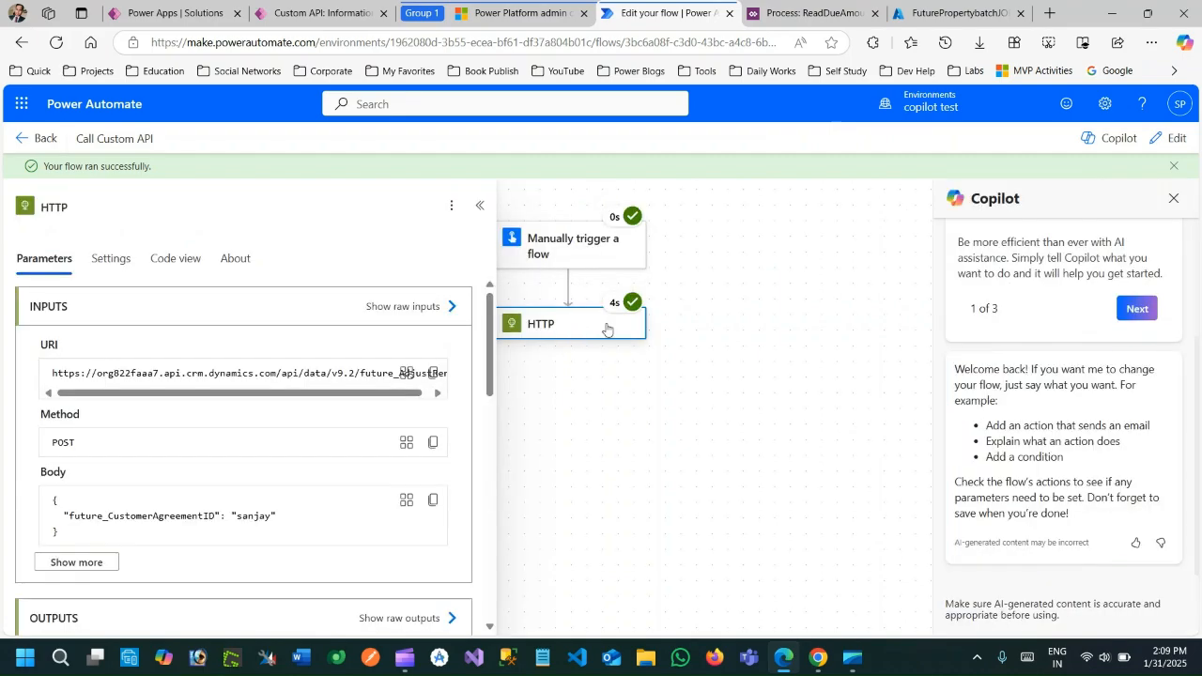
{"action": "scroll", "coordinate": [490, 343], "scroll_direction": "down", "scroll_amount": 3}
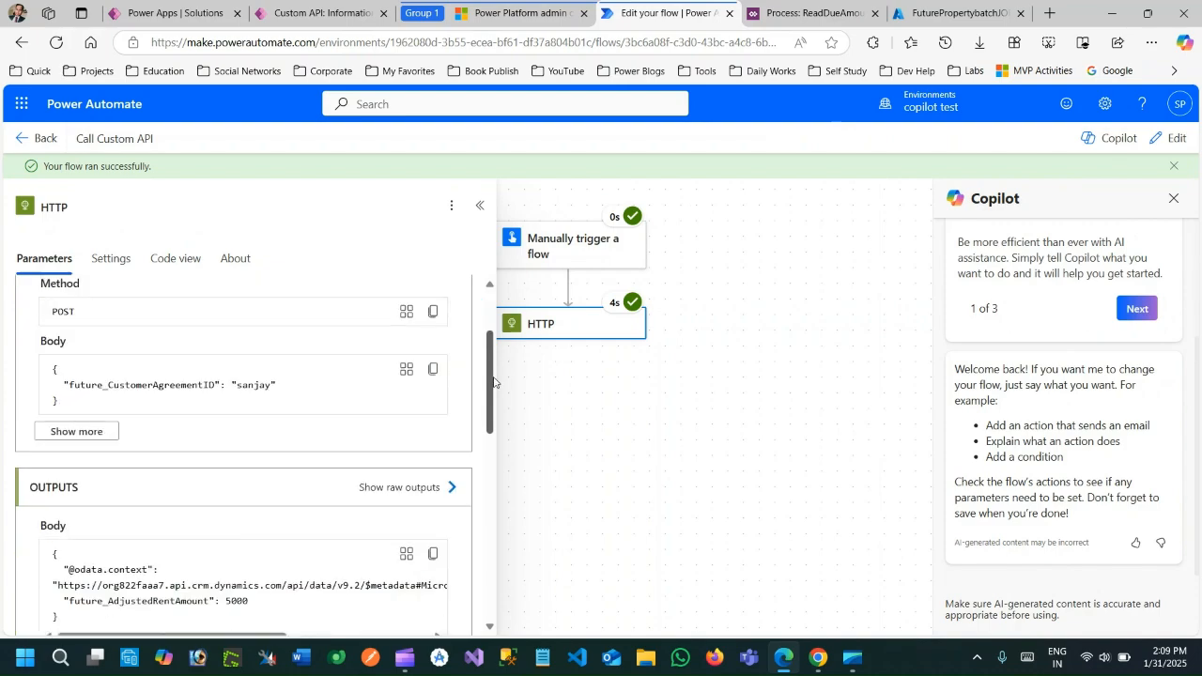
{"action": "left_click_drag", "start_coordinate": [94, 384], "coordinate": [235, 380]}
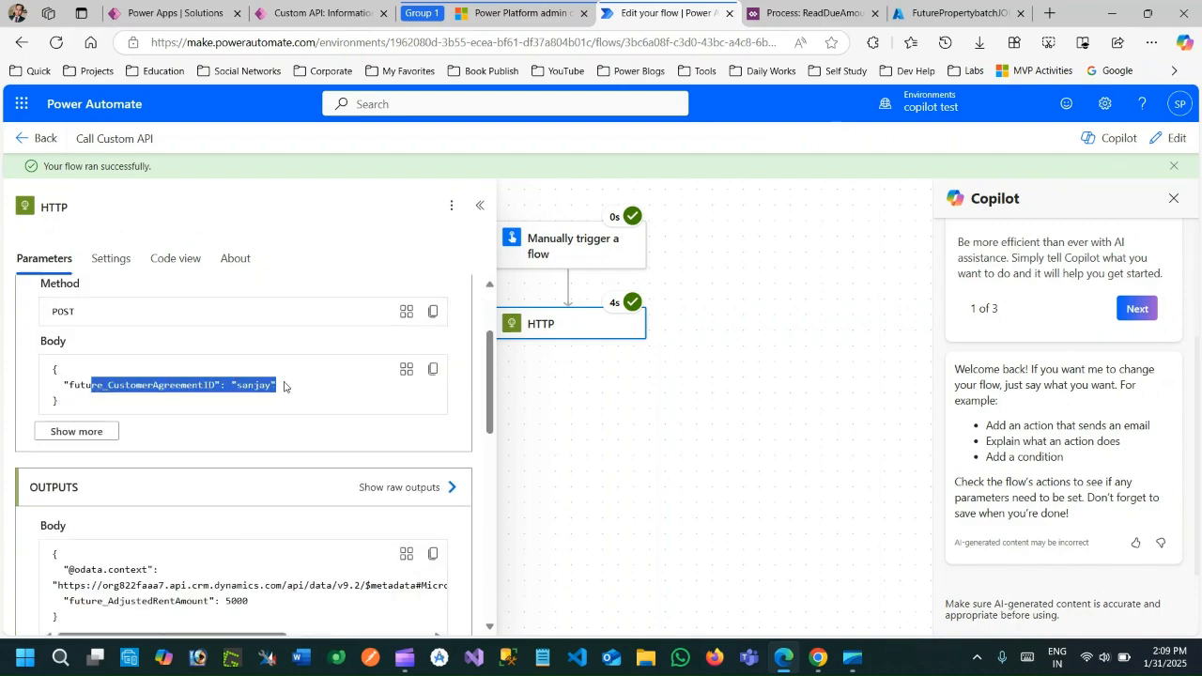
{"action": "left_click_drag", "start_coordinate": [491, 395], "coordinate": [493, 474]}
{"action": "left_click_drag", "start_coordinate": [100, 339], "coordinate": [248, 339]}
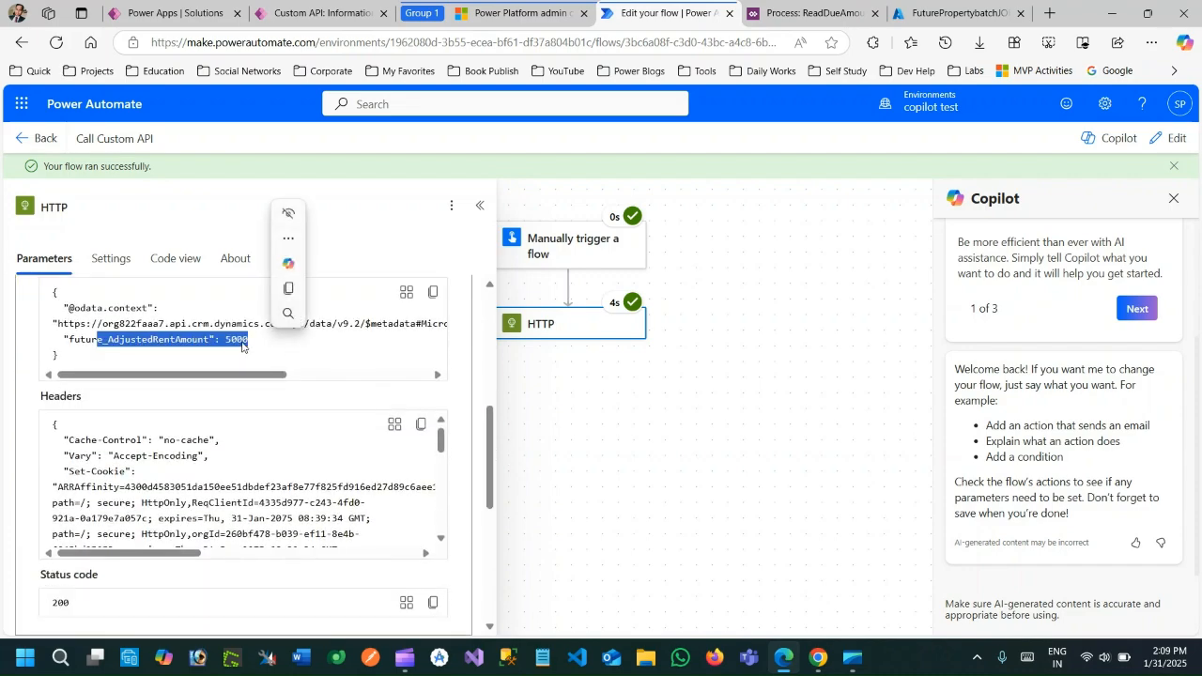
{"action": "left_click", "coordinate": [319, 13]}
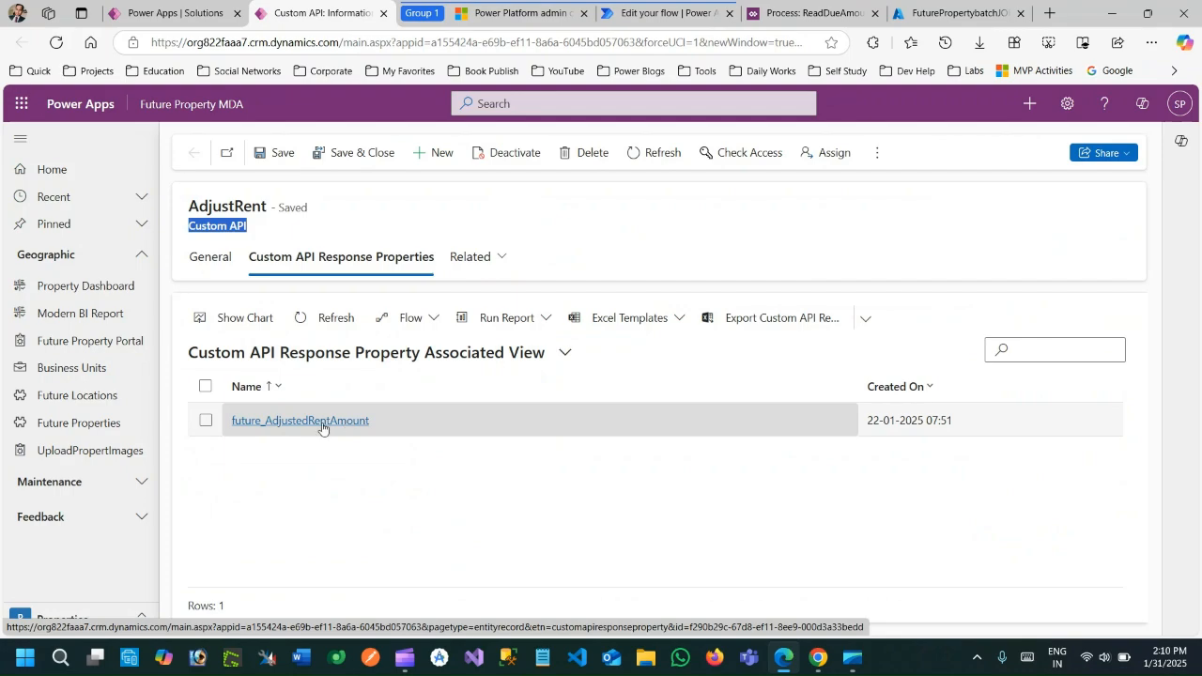
Step: Review the AdjustRent custom API's General details and AdjustRentPlugin in Power Apps, then return to the Call Custom API flow
{"action": "left_click", "coordinate": [670, 14]}
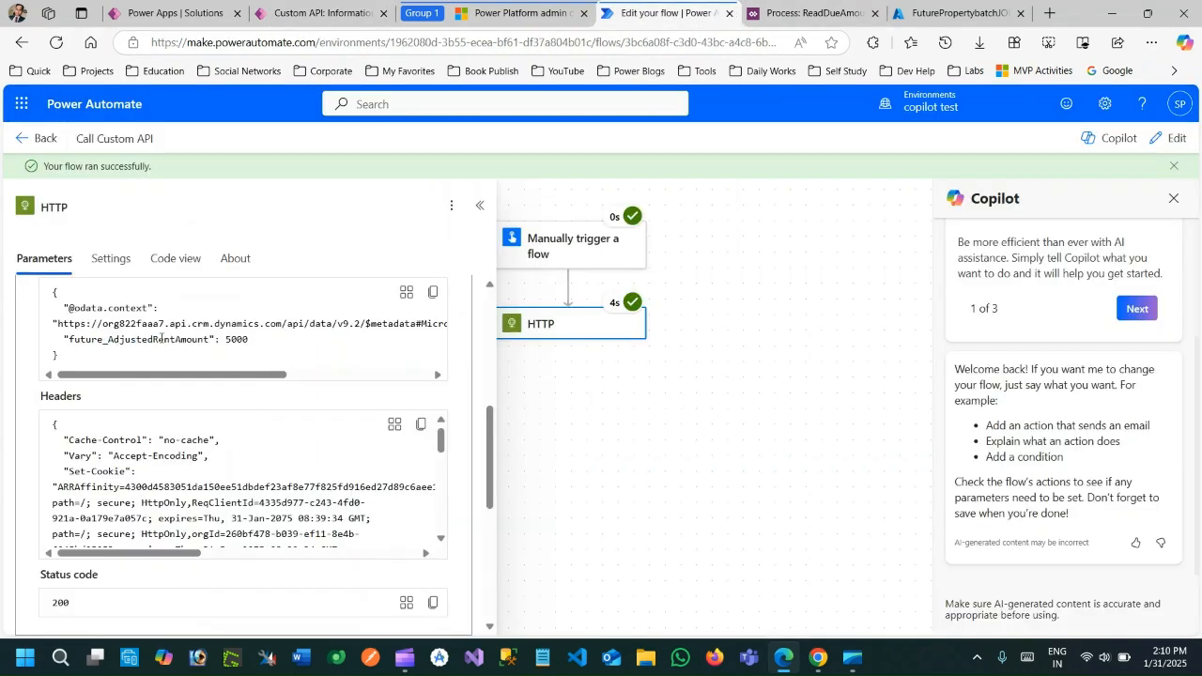
{"action": "double_click", "coordinate": [161, 339]}
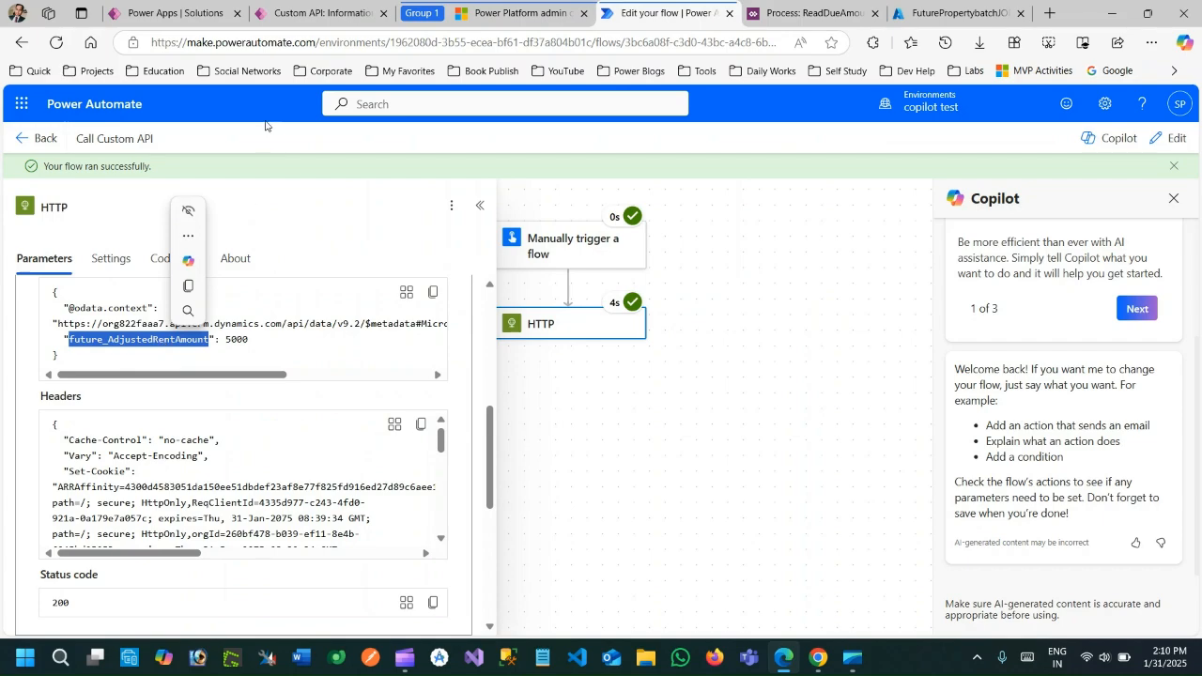
{"action": "left_click", "coordinate": [319, 13]}
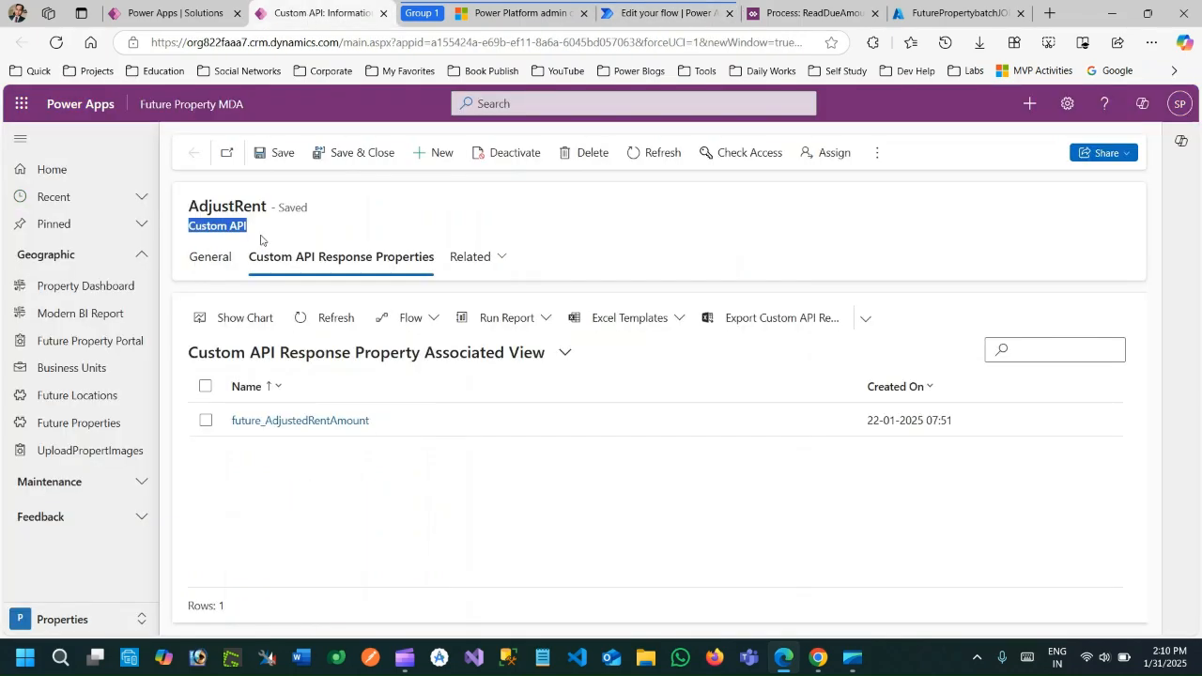
{"action": "left_click", "coordinate": [210, 257]}
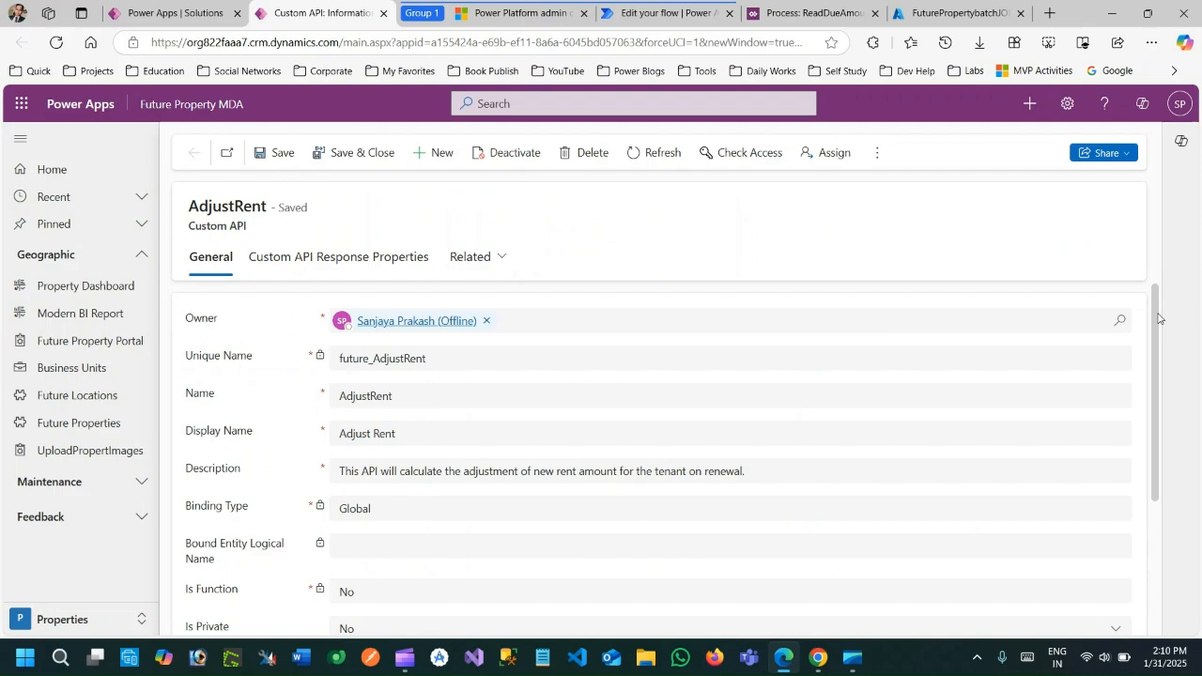
{"action": "left_click_drag", "start_coordinate": [1159, 319], "coordinate": [1158, 456]}
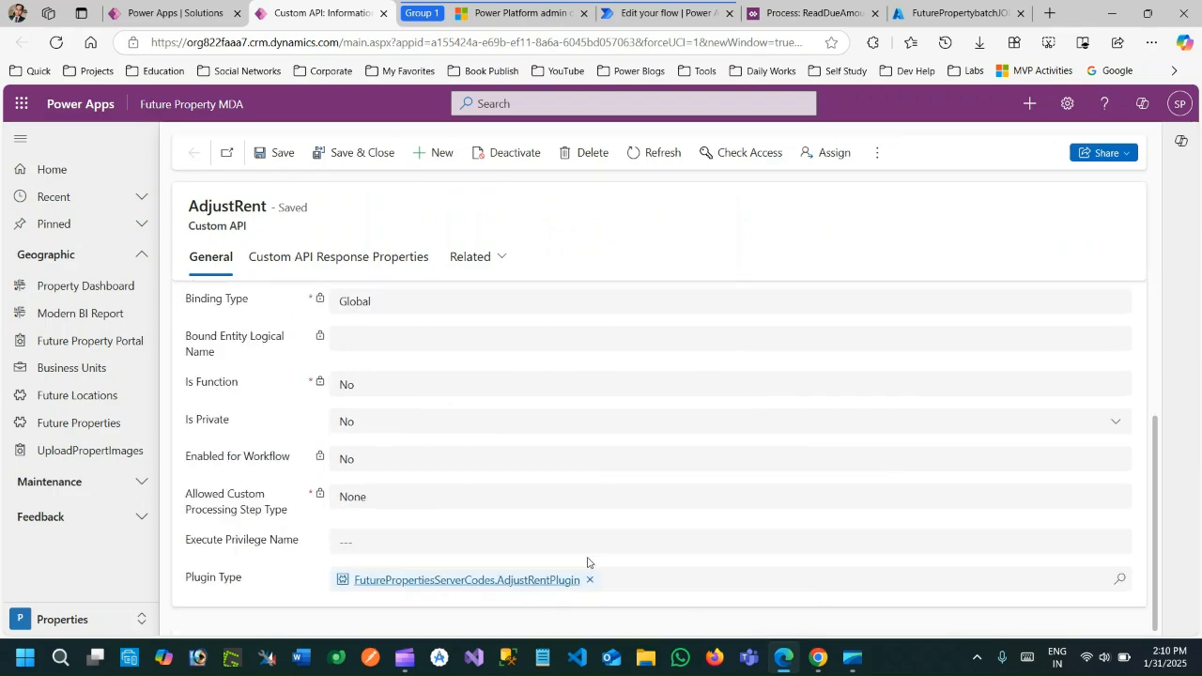
{"action": "left_click", "coordinate": [662, 12]}
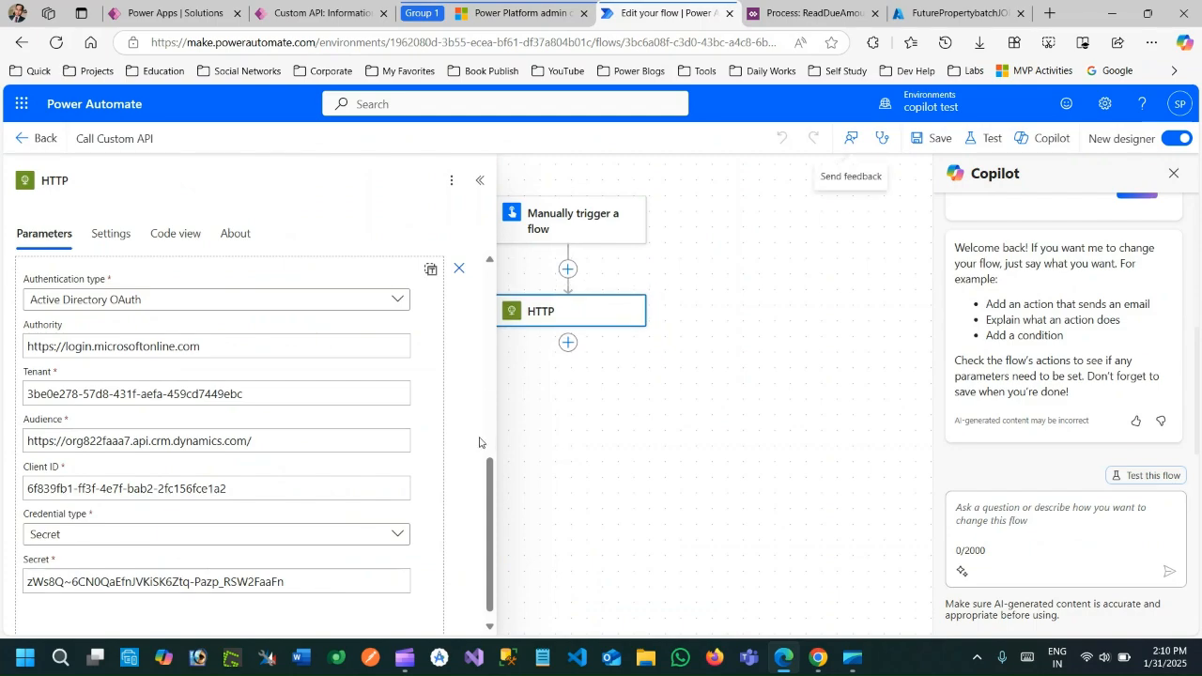
{"action": "scroll", "coordinate": [245, 423], "scroll_direction": "up", "scroll_amount": 8}
{"action": "left_click_drag", "start_coordinate": [303, 298], "coordinate": [389, 298]}
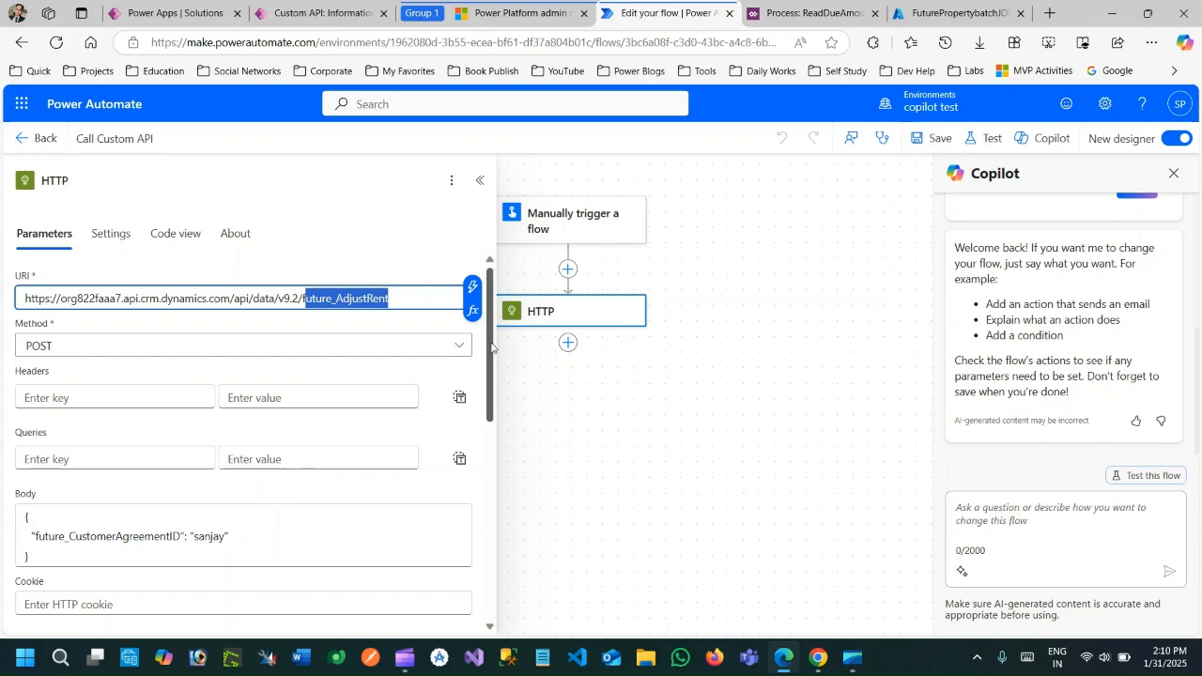
{"action": "left_click_drag", "start_coordinate": [490, 347], "coordinate": [499, 514]}
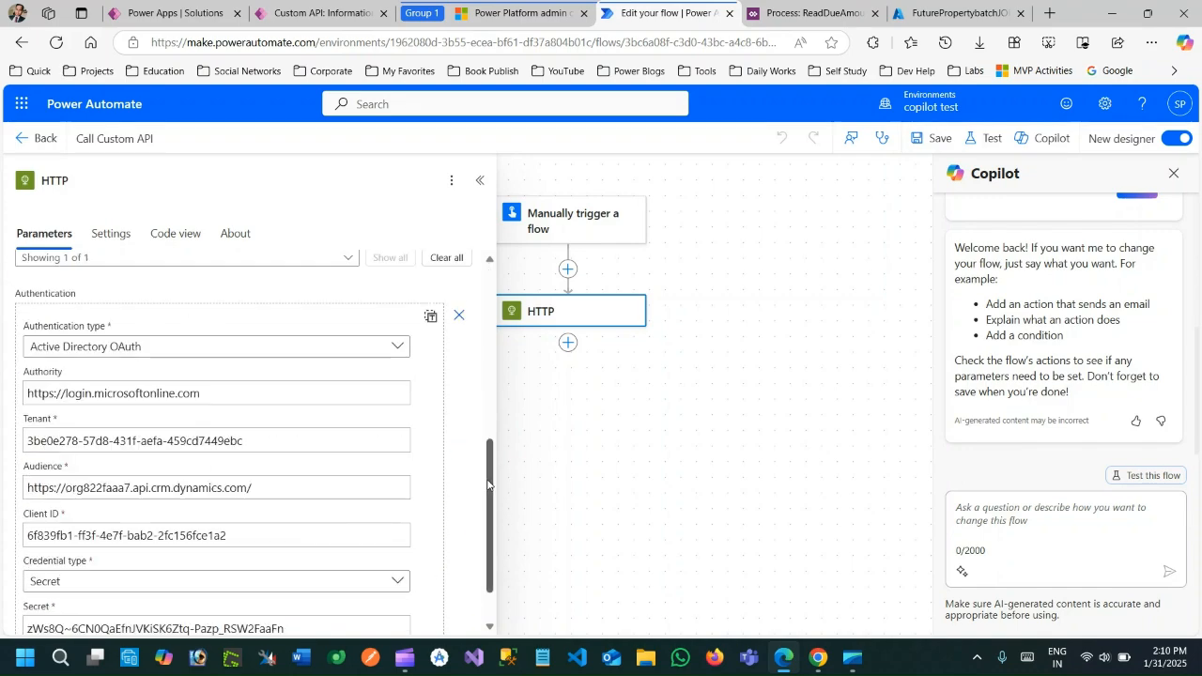
{"action": "left_click_drag", "start_coordinate": [489, 484], "coordinate": [495, 514]}
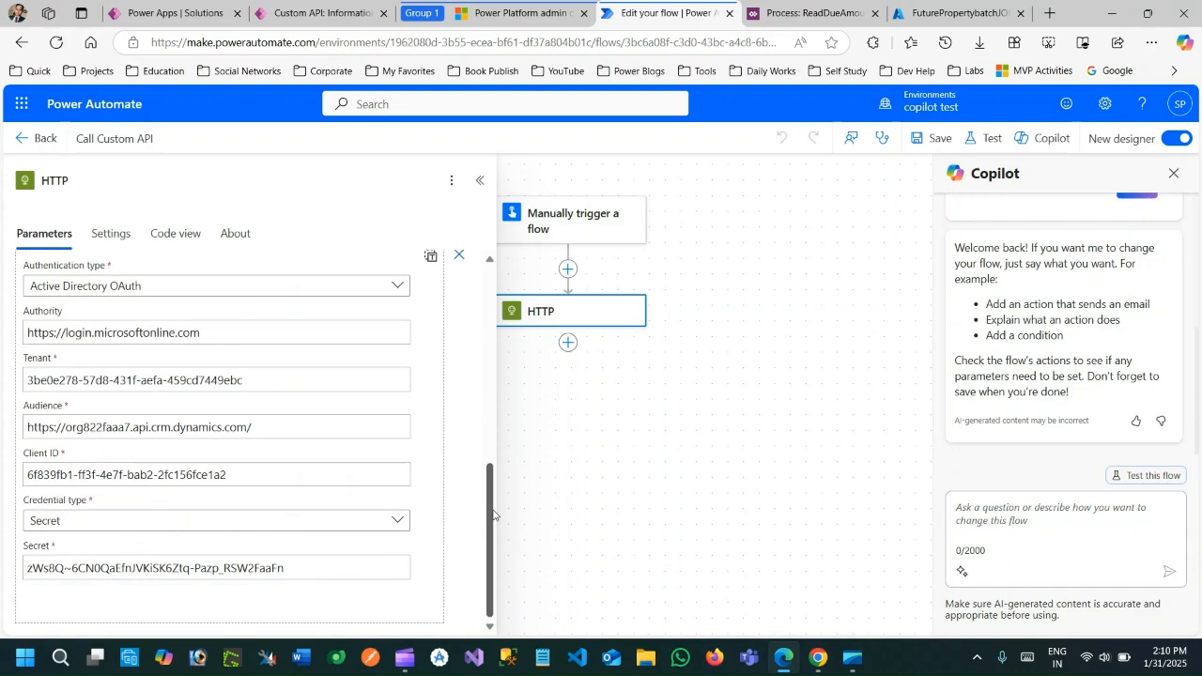